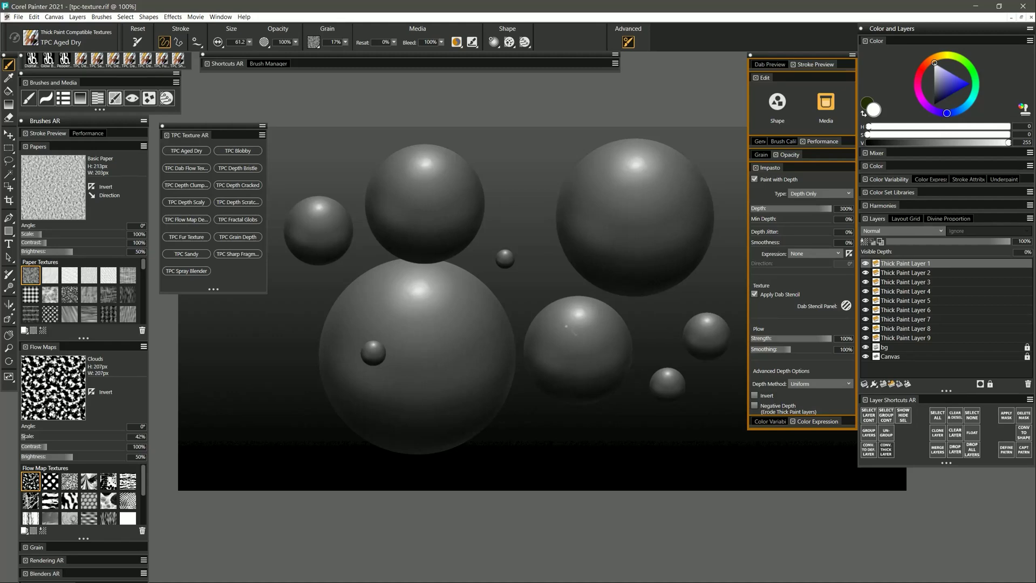
Select the TPC Aged Dry brush, toggle Thick Paint Layer 1's visibility on and off, and set its visible depth to 265%
{"action": "left_click", "coordinate": [191, 150]}
{"action": "left_click", "coordinate": [866, 264]}
{"action": "left_click", "coordinate": [865, 263]}
{"action": "left_click", "coordinate": [866, 263]}
{"action": "left_click", "coordinate": [865, 263]}
{"action": "left_click_drag", "start_coordinate": [869, 254], "coordinate": [901, 255]}
Open the Special Layers preferences and examine the default visible depth for Thick Paint layers
{"action": "left_click", "coordinate": [34, 16]}
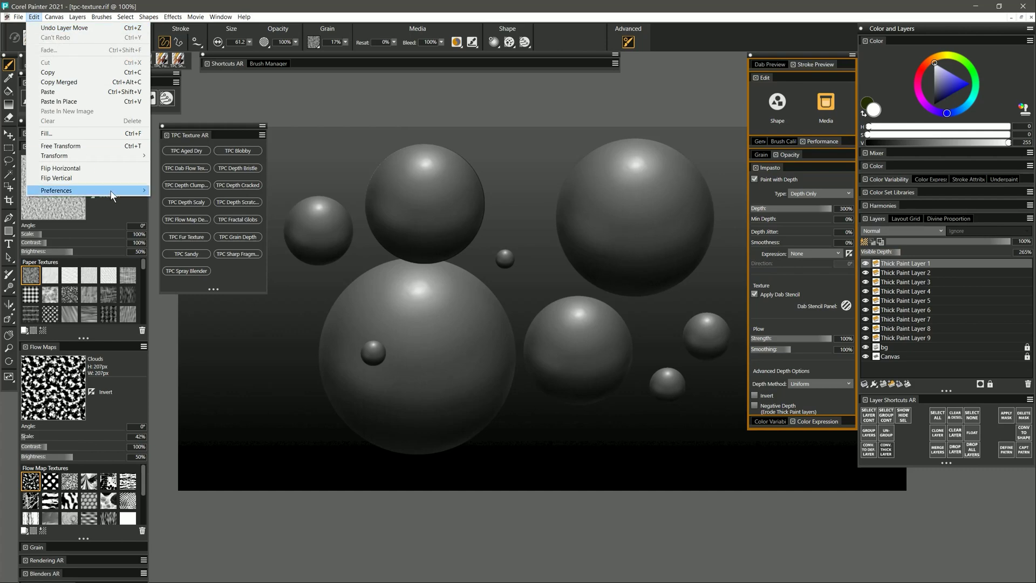
{"action": "mouse_move", "coordinate": [112, 194]}
{"action": "left_click", "coordinate": [176, 190]}
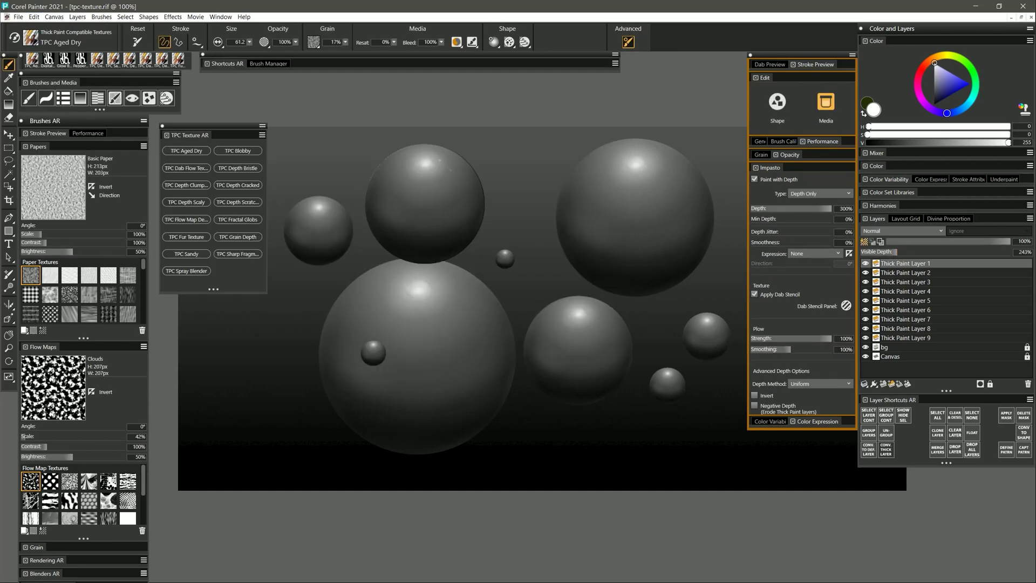
Paint TPC Aged Dry texture over the upper-middle sphere and set the layer's visible depth to 596%
{"action": "mouse_move", "coordinate": [442, 164]}
{"action": "left_mouse_down"}
{"action": "mouse_move", "coordinate": [425, 209]}
{"action": "mouse_move", "coordinate": [433, 171]}
{"action": "mouse_move", "coordinate": [468, 186]}
{"action": "mouse_move", "coordinate": [411, 240]}
{"action": "mouse_move", "coordinate": [382, 213]}
{"action": "mouse_move", "coordinate": [412, 179]}
{"action": "mouse_move", "coordinate": [442, 247]}
{"action": "mouse_move", "coordinate": [370, 197]}
{"action": "mouse_move", "coordinate": [407, 246]}
{"action": "mouse_move", "coordinate": [437, 198]}
{"action": "mouse_move", "coordinate": [402, 195]}
{"action": "mouse_move", "coordinate": [410, 176]}
{"action": "mouse_move", "coordinate": [423, 203]}
{"action": "mouse_move", "coordinate": [393, 190]}
{"action": "mouse_move", "coordinate": [474, 190]}
{"action": "mouse_move", "coordinate": [406, 221]}
{"action": "mouse_move", "coordinate": [450, 216]}
{"action": "left_mouse_up"}
{"action": "mouse_move", "coordinate": [916, 250]}
{"action": "left_mouse_down"}
{"action": "mouse_move", "coordinate": [1000, 251]}
{"action": "mouse_move", "coordinate": [914, 251]}
{"action": "left_mouse_up"}
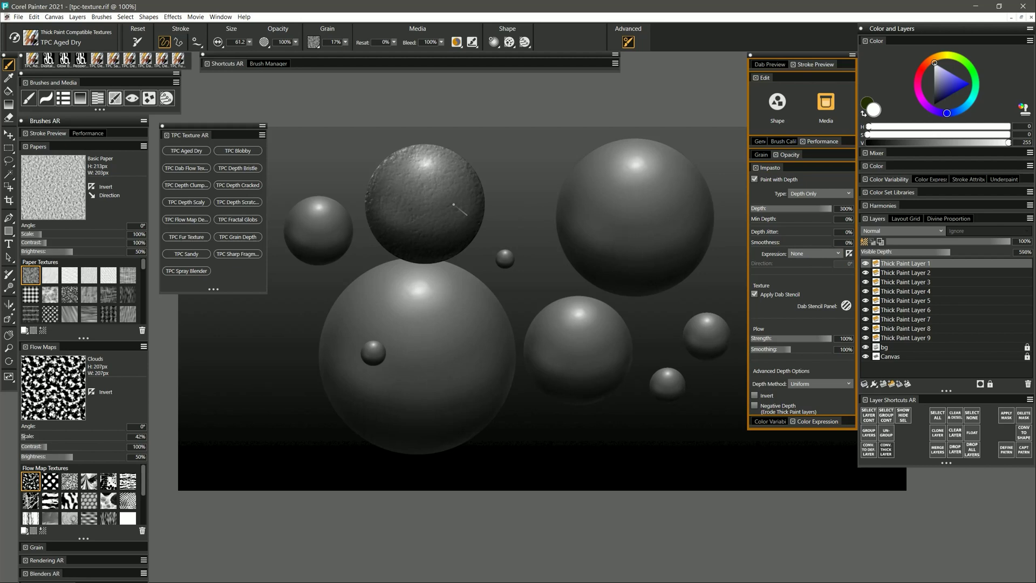
Paint blue strokes over the upper-middle sphere with the Heavily Loaded Knife brush from the Thick Paint category
{"action": "left_click", "coordinate": [33, 40]}
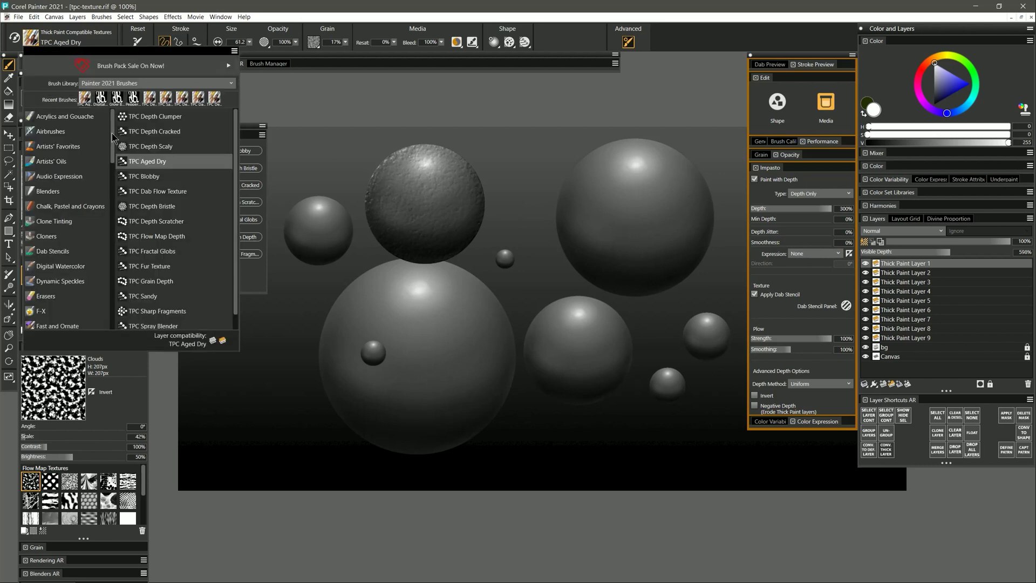
{"action": "left_click_drag", "start_coordinate": [112, 134], "coordinate": [113, 241]}
{"action": "left_click", "coordinate": [53, 251]}
{"action": "left_click", "coordinate": [168, 282]}
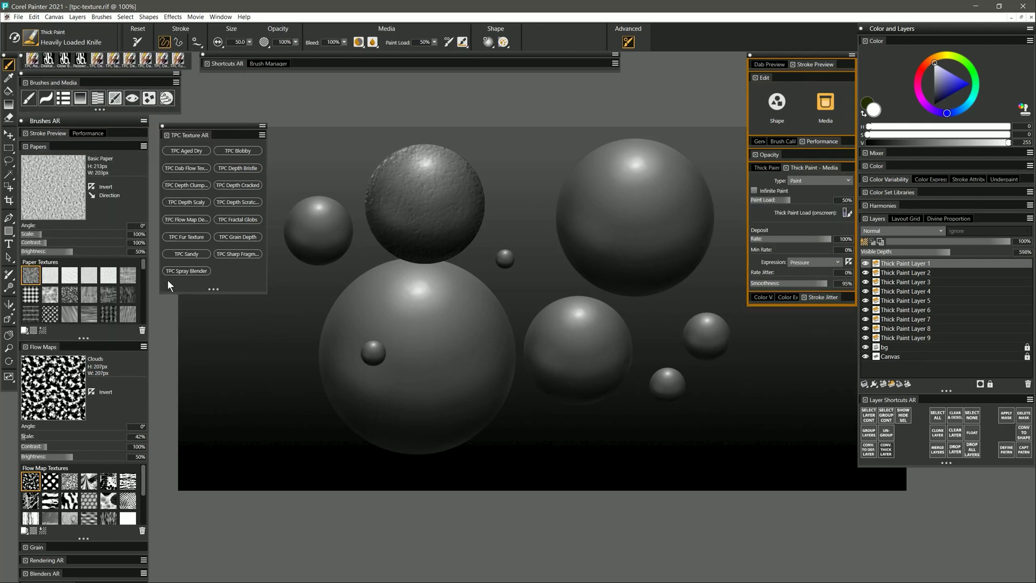
{"action": "left_click", "coordinate": [964, 83]}
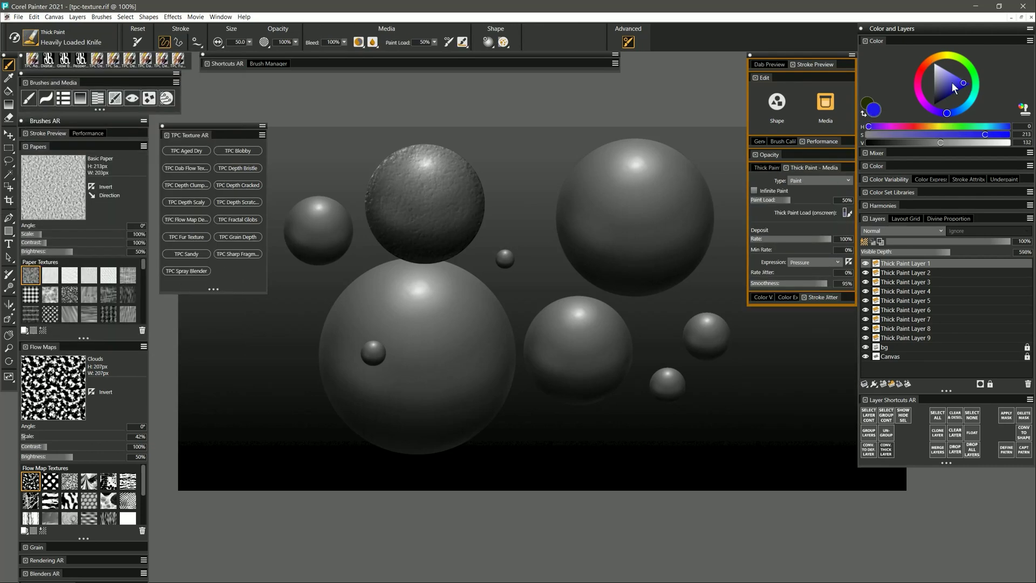
{"action": "mouse_move", "coordinate": [437, 156]}
{"action": "left_mouse_down"}
{"action": "mouse_move", "coordinate": [410, 178]}
{"action": "mouse_move", "coordinate": [426, 221]}
{"action": "mouse_move", "coordinate": [437, 172]}
{"action": "mouse_move", "coordinate": [416, 226]}
{"action": "mouse_move", "coordinate": [455, 164]}
{"action": "mouse_move", "coordinate": [399, 195]}
{"action": "mouse_move", "coordinate": [416, 178]}
{"action": "mouse_move", "coordinate": [421, 227]}
{"action": "mouse_move", "coordinate": [433, 238]}
{"action": "left_mouse_up"}
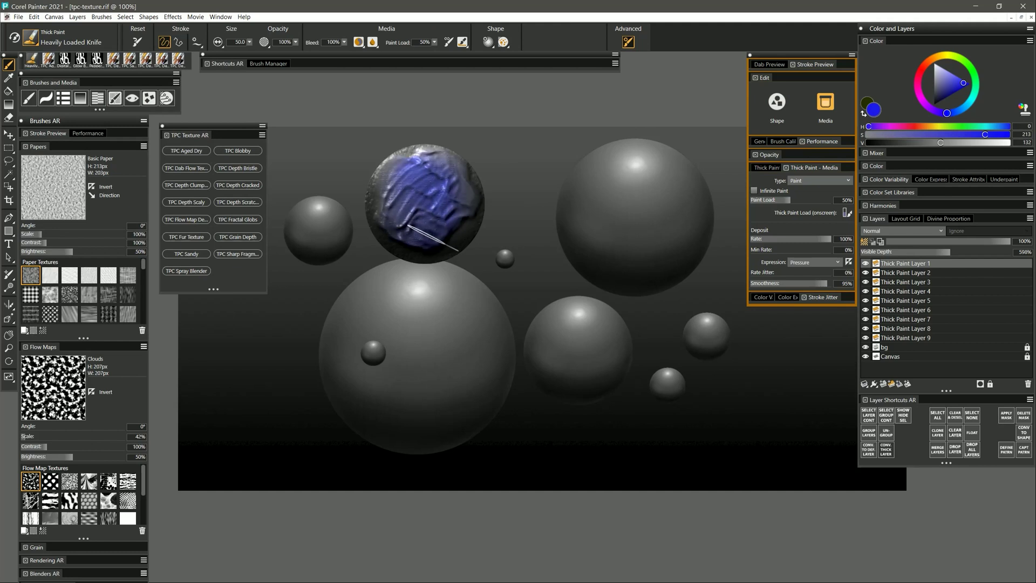
Set Thick Paint Layer 1's visible depth to 356% and select the TPC Blobby brush
{"action": "left_click_drag", "start_coordinate": [949, 252], "coordinate": [902, 251]}
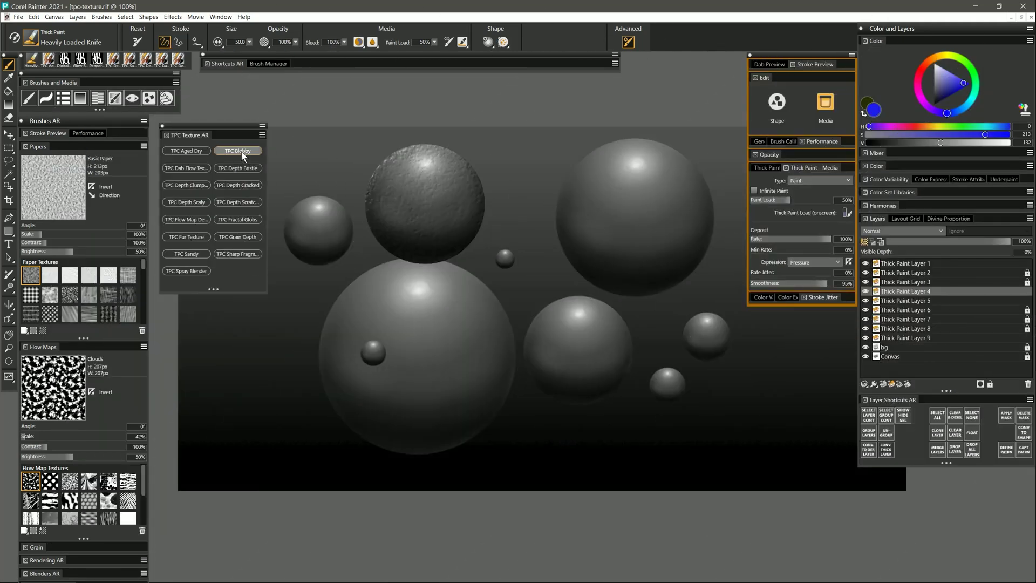
{"action": "left_click", "coordinate": [238, 151]}
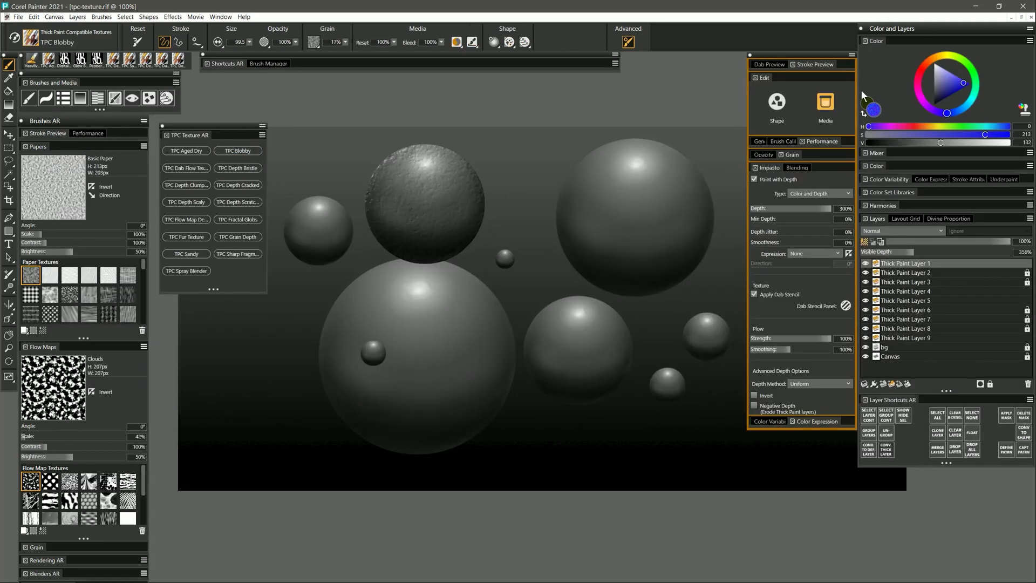
Paint dark green blobby texture over the upper-middle sphere, and undo the painting
{"action": "left_click", "coordinate": [964, 59]}
{"action": "left_click", "coordinate": [944, 95]}
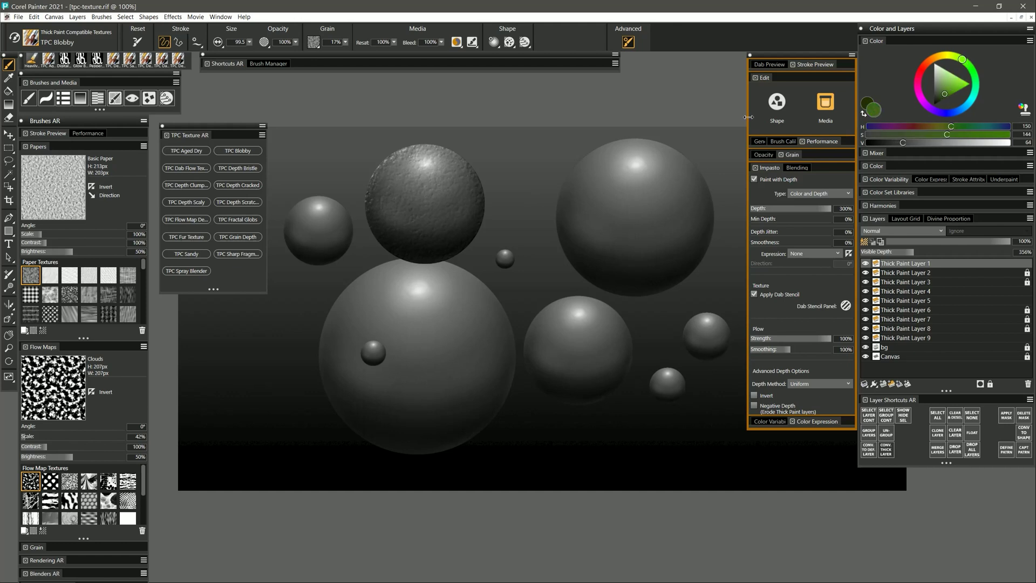
{"action": "mouse_move", "coordinate": [432, 156]}
{"action": "left_mouse_down"}
{"action": "mouse_move", "coordinate": [402, 215]}
{"action": "mouse_move", "coordinate": [457, 202]}
{"action": "mouse_move", "coordinate": [413, 241]}
{"action": "mouse_move", "coordinate": [473, 215]}
{"action": "mouse_move", "coordinate": [432, 143]}
{"action": "mouse_move", "coordinate": [372, 227]}
{"action": "left_mouse_up"}
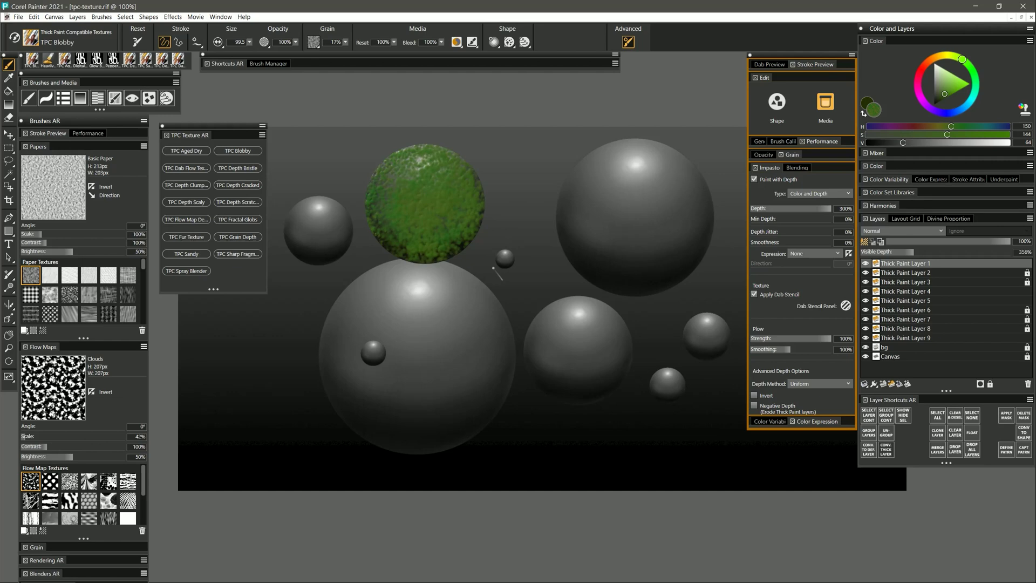
{"action": "key", "text": "ctrl+z"}
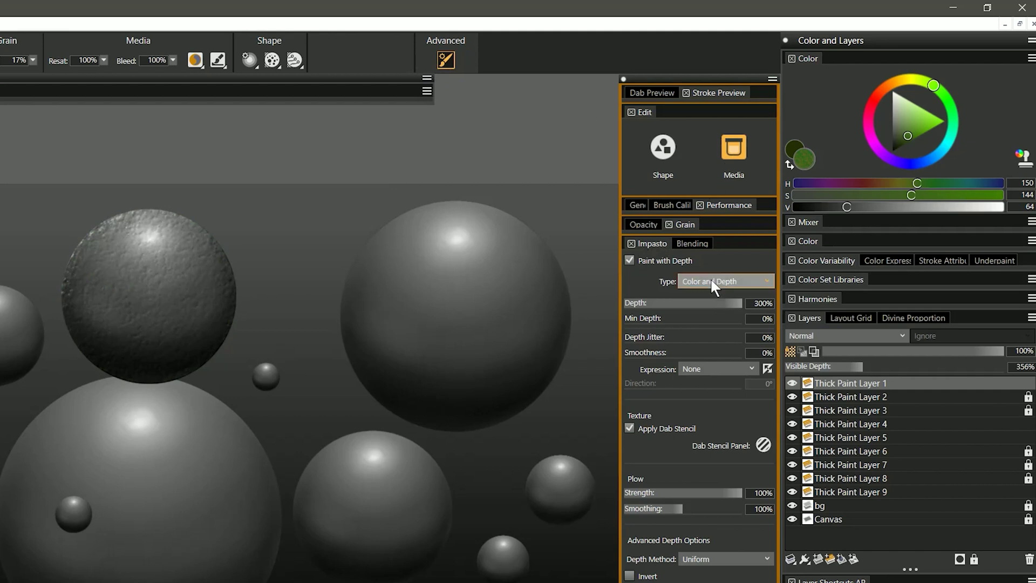
Set the TPC Blobby brush's Impasto type to Depth Only
{"action": "left_click", "coordinate": [725, 282]}
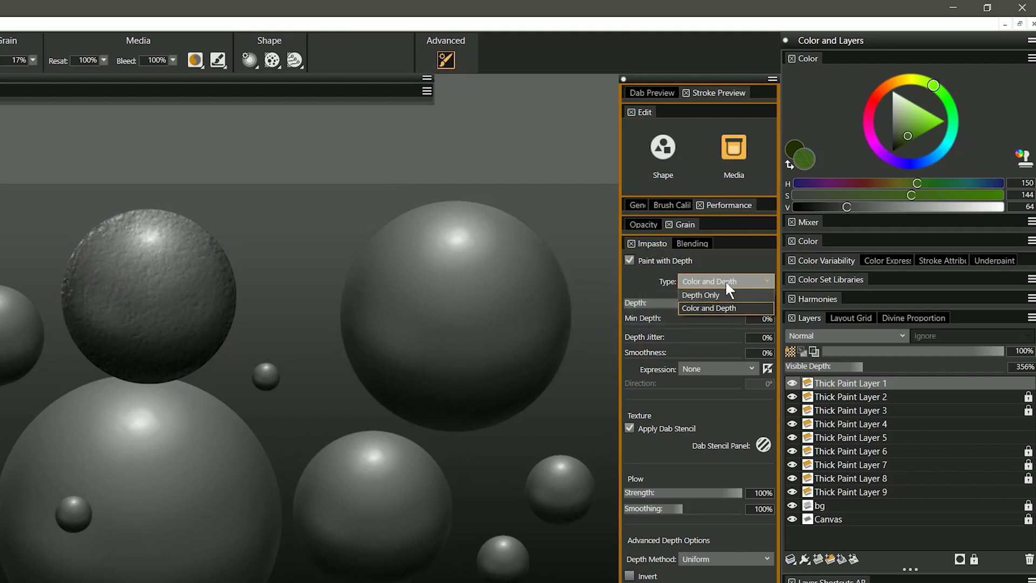
{"action": "left_click", "coordinate": [712, 294]}
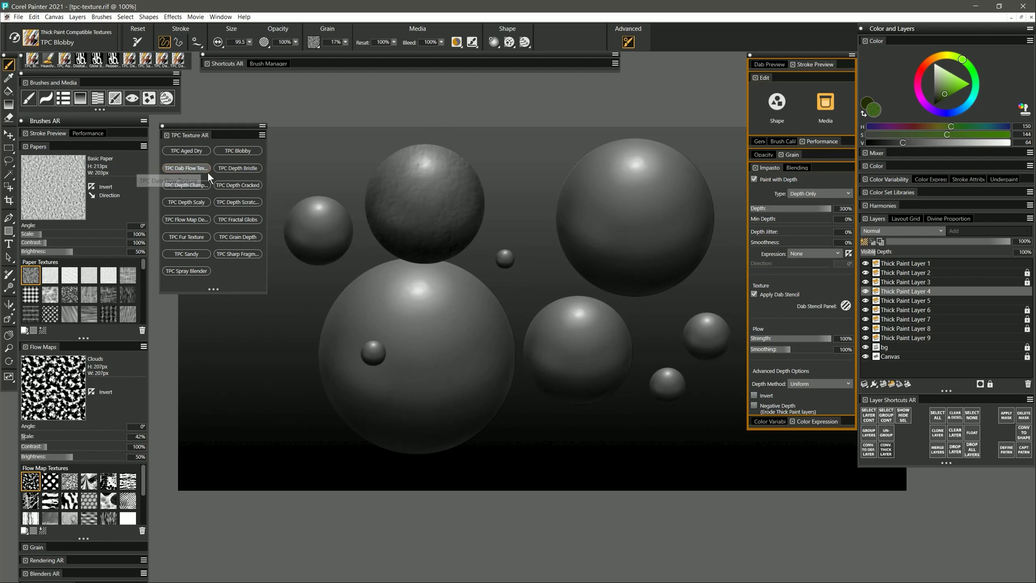
Select the TPC Dab Flow Texture brush with the Desk Paint texture and paint it over the large upper-right sphere
{"action": "left_click", "coordinate": [208, 176]}
{"action": "left_click", "coordinate": [442, 43]}
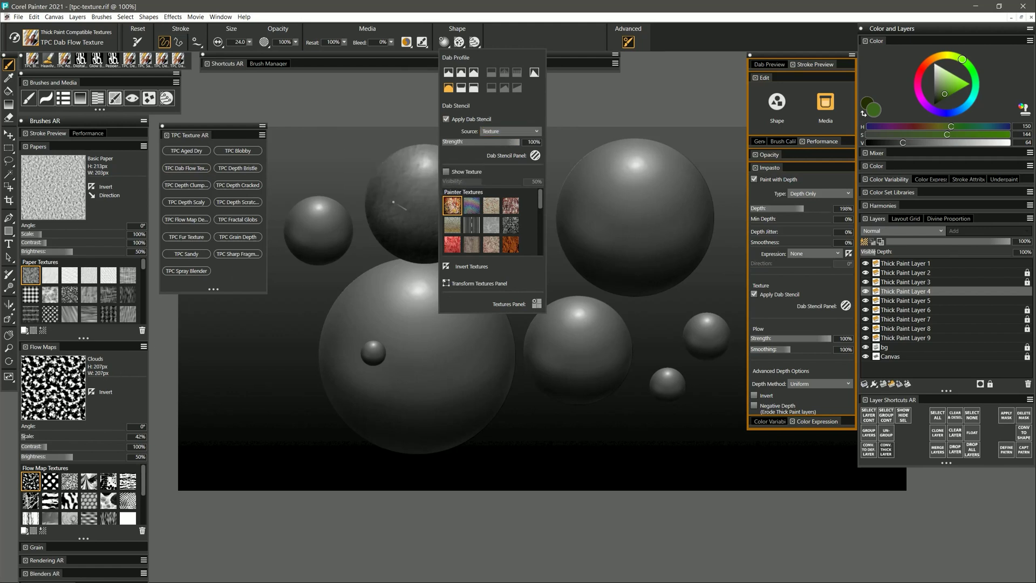
{"action": "left_click", "coordinate": [590, 14]}
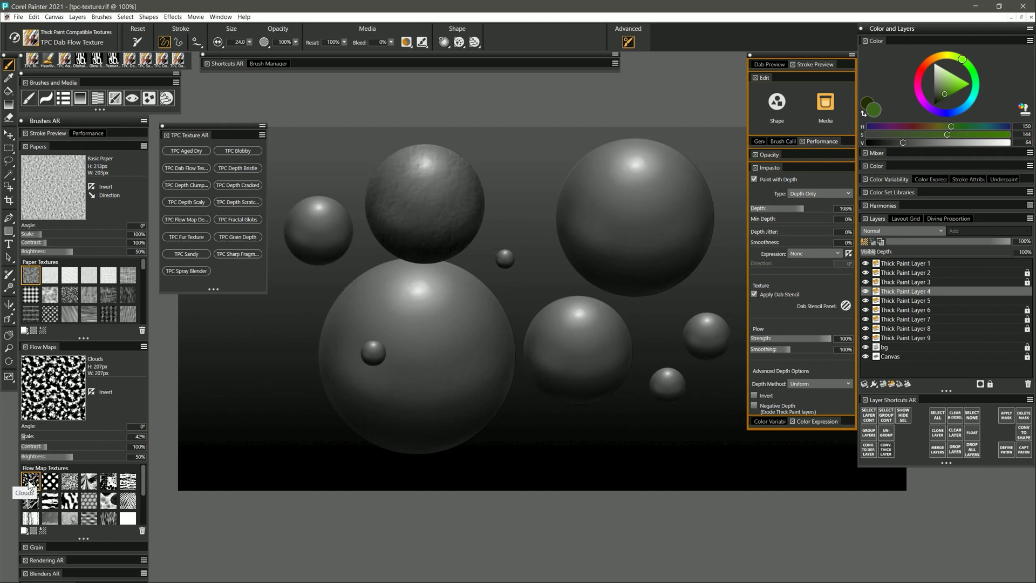
{"action": "left_click", "coordinate": [445, 42]}
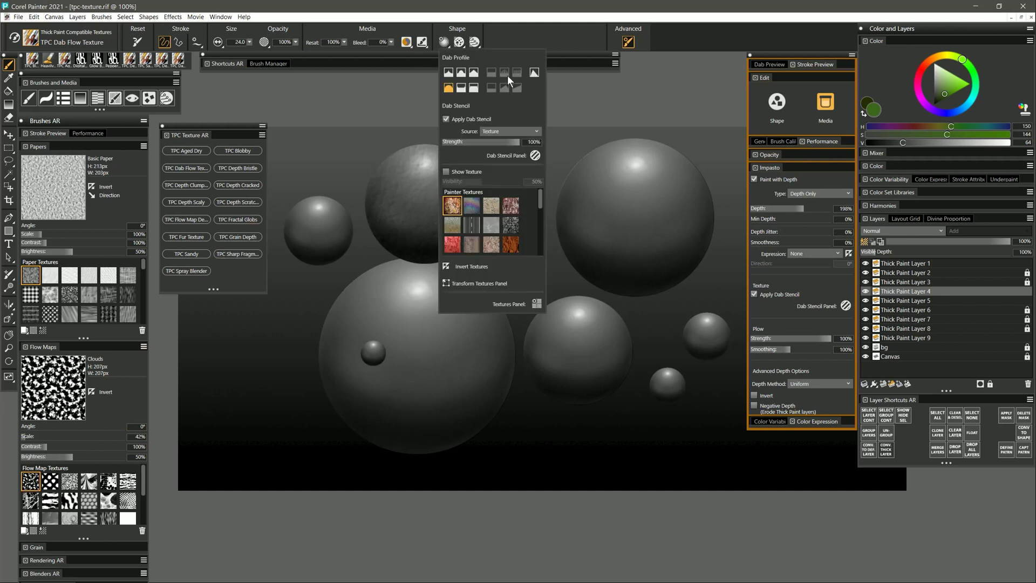
{"action": "left_click", "coordinate": [456, 209]}
{"action": "mouse_move", "coordinate": [643, 185]}
{"action": "left_mouse_down"}
{"action": "mouse_move", "coordinate": [565, 226]}
{"action": "mouse_move", "coordinate": [650, 255]}
{"action": "mouse_move", "coordinate": [656, 182]}
{"action": "mouse_move", "coordinate": [689, 209]}
{"action": "mouse_move", "coordinate": [695, 229]}
{"action": "mouse_move", "coordinate": [675, 158]}
{"action": "mouse_move", "coordinate": [678, 239]}
{"action": "mouse_move", "coordinate": [639, 187]}
{"action": "mouse_move", "coordinate": [586, 220]}
{"action": "mouse_move", "coordinate": [601, 197]}
{"action": "mouse_move", "coordinate": [572, 195]}
{"action": "mouse_move", "coordinate": [624, 147]}
{"action": "mouse_move", "coordinate": [667, 163]}
{"action": "mouse_move", "coordinate": [583, 192]}
{"action": "mouse_move", "coordinate": [597, 252]}
{"action": "mouse_move", "coordinate": [668, 175]}
{"action": "mouse_move", "coordinate": [671, 248]}
{"action": "mouse_move", "coordinate": [664, 233]}
{"action": "mouse_move", "coordinate": [603, 264]}
{"action": "mouse_move", "coordinate": [566, 214]}
{"action": "mouse_move", "coordinate": [588, 271]}
{"action": "mouse_move", "coordinate": [672, 242]}
{"action": "mouse_move", "coordinate": [661, 152]}
{"action": "mouse_move", "coordinate": [654, 237]}
{"action": "mouse_move", "coordinate": [666, 187]}
{"action": "left_mouse_up"}
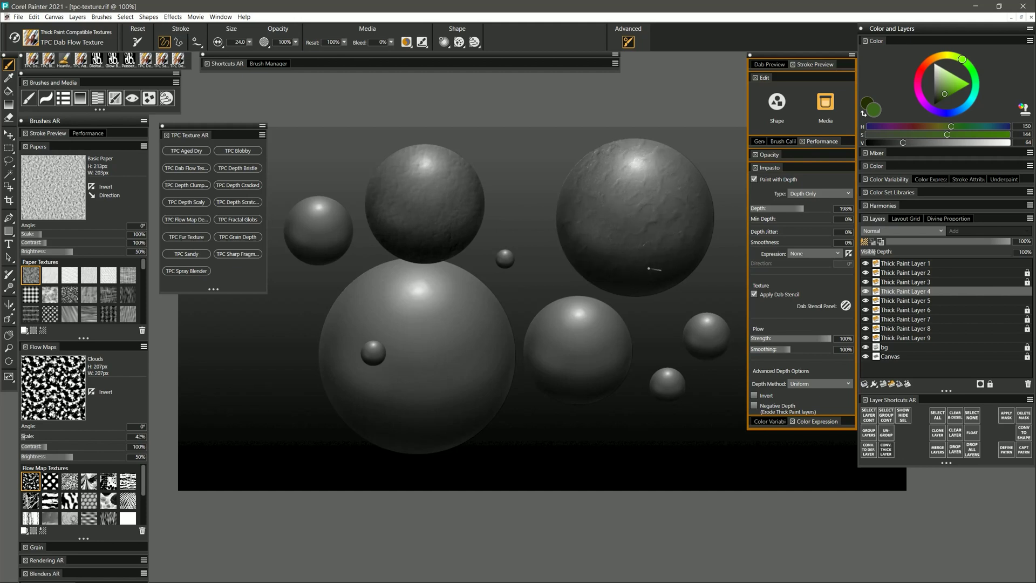
Switch the dab stencil texture to High Tech and paint it over the large upper-right sphere
{"action": "left_click", "coordinate": [444, 42]}
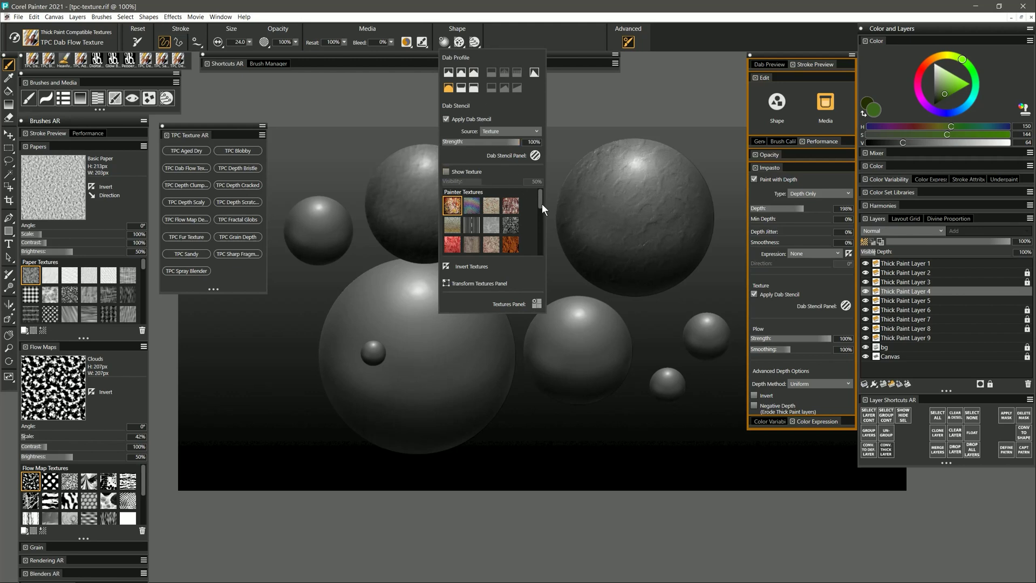
{"action": "left_click", "coordinate": [511, 225]}
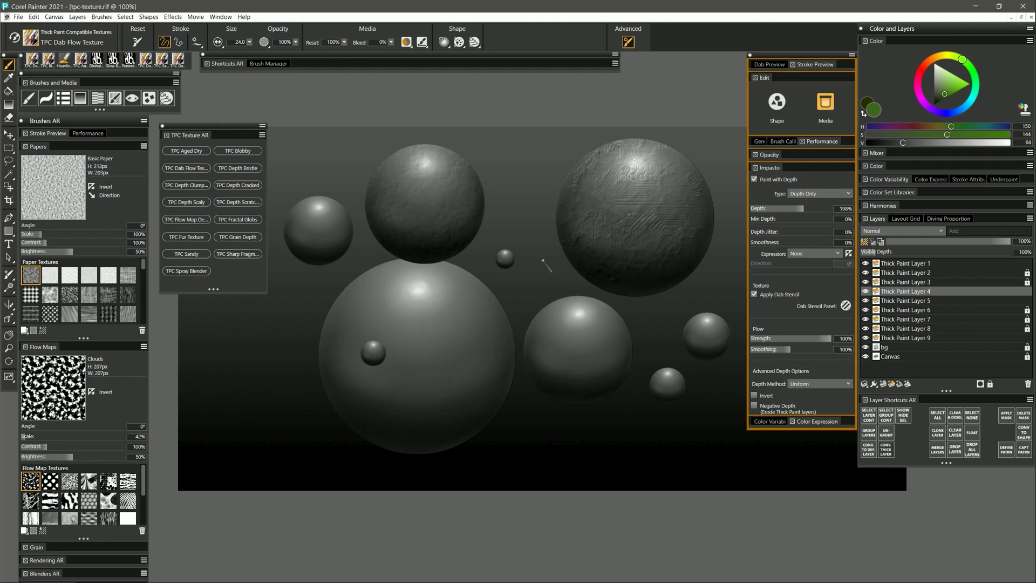
Paint dab texture on the largest sphere in Thick Paint Layer 5 and set that layer's visible depth to 125%
{"action": "left_click", "coordinate": [910, 306]}
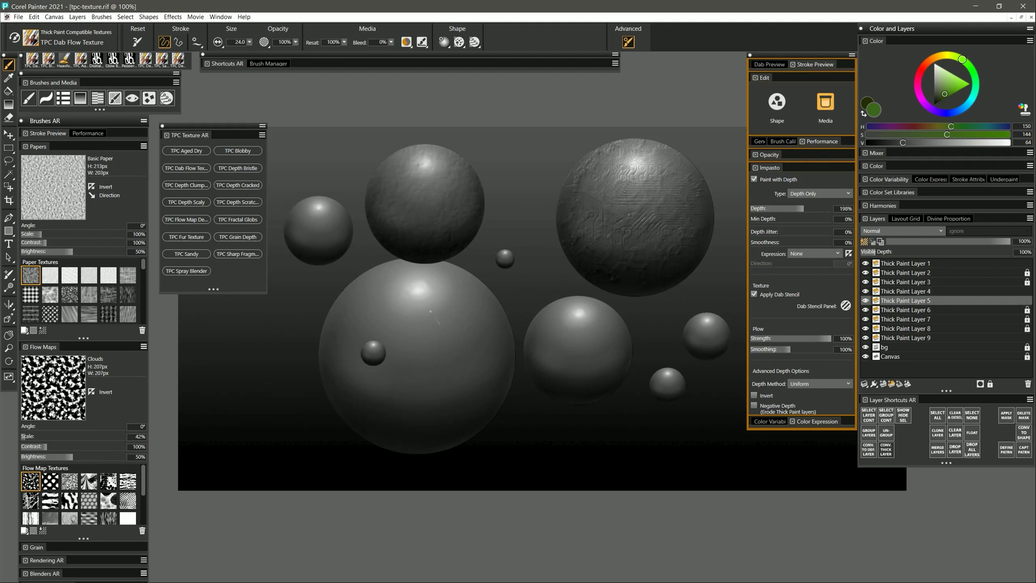
{"action": "left_click_drag", "start_coordinate": [367, 308], "coordinate": [377, 320]}
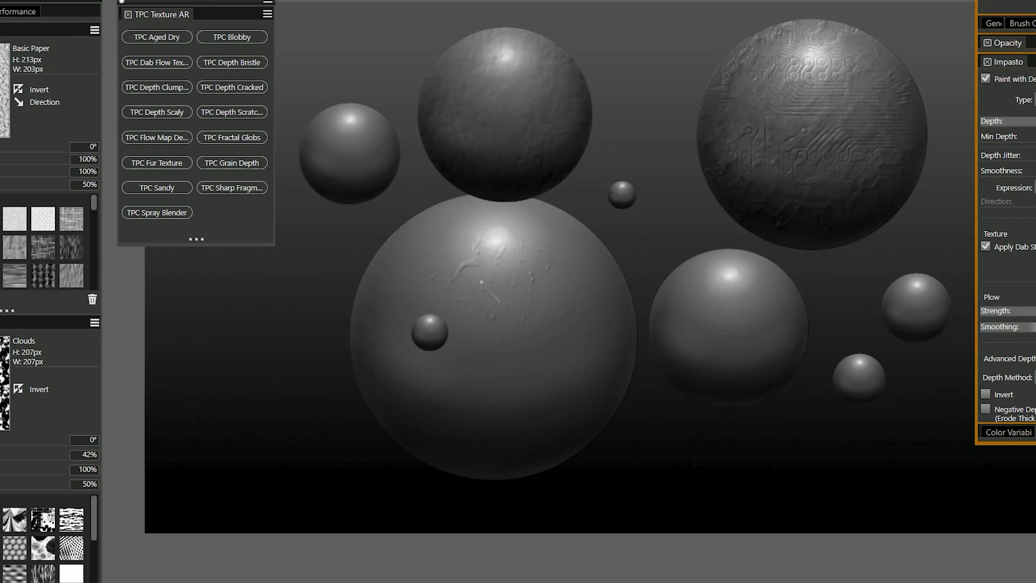
{"action": "mouse_move", "coordinate": [479, 338]}
{"action": "left_mouse_down"}
{"action": "mouse_move", "coordinate": [477, 361]}
{"action": "mouse_move", "coordinate": [517, 351]}
{"action": "mouse_move", "coordinate": [467, 357]}
{"action": "mouse_move", "coordinate": [548, 353]}
{"action": "mouse_move", "coordinate": [532, 321]}
{"action": "mouse_move", "coordinate": [468, 376]}
{"action": "mouse_move", "coordinate": [525, 386]}
{"action": "mouse_move", "coordinate": [553, 350]}
{"action": "mouse_move", "coordinate": [491, 344]}
{"action": "mouse_move", "coordinate": [497, 389]}
{"action": "mouse_move", "coordinate": [548, 338]}
{"action": "left_mouse_up"}
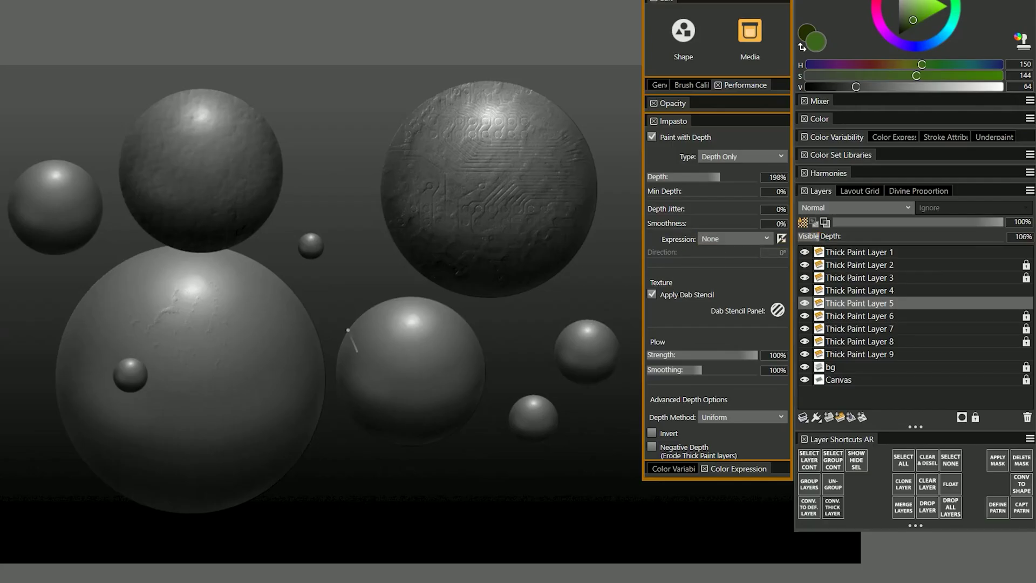
{"action": "left_click", "coordinate": [817, 236]}
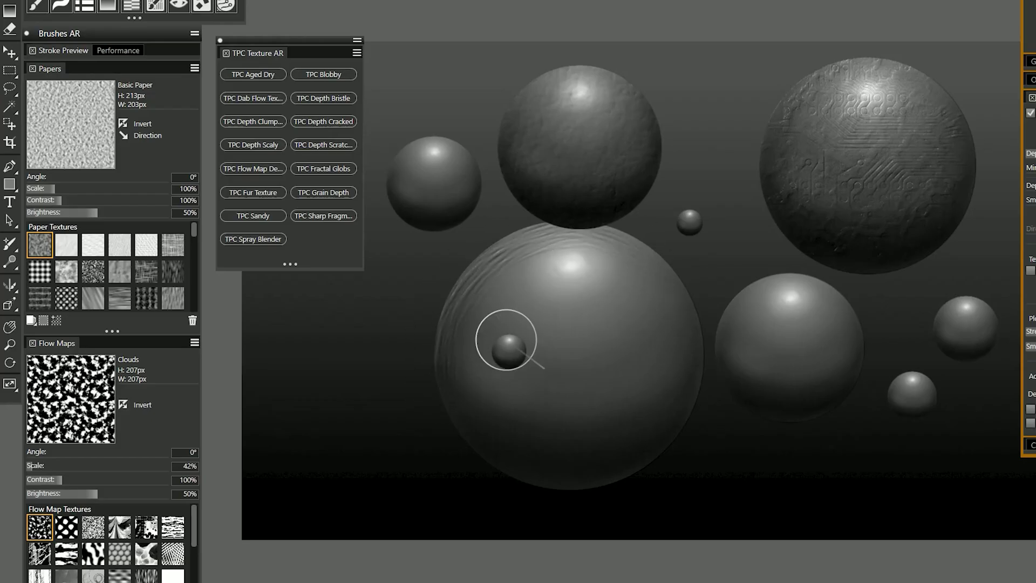
Paint bristle texture over the two big lower spheres with the TPC Depth Bristle brush
{"action": "mouse_move", "coordinate": [506, 340]}
{"action": "left_mouse_down"}
{"action": "mouse_move", "coordinate": [522, 277]}
{"action": "mouse_move", "coordinate": [569, 342]}
{"action": "mouse_move", "coordinate": [473, 384]}
{"action": "mouse_move", "coordinate": [542, 364]}
{"action": "mouse_move", "coordinate": [570, 328]}
{"action": "mouse_move", "coordinate": [481, 410]}
{"action": "mouse_move", "coordinate": [612, 331]}
{"action": "mouse_move", "coordinate": [616, 384]}
{"action": "mouse_move", "coordinate": [523, 426]}
{"action": "mouse_move", "coordinate": [661, 383]}
{"action": "mouse_move", "coordinate": [490, 468]}
{"action": "mouse_move", "coordinate": [637, 394]}
{"action": "mouse_move", "coordinate": [566, 496]}
{"action": "mouse_move", "coordinate": [467, 292]}
{"action": "mouse_move", "coordinate": [442, 313]}
{"action": "mouse_move", "coordinate": [579, 468]}
{"action": "mouse_move", "coordinate": [490, 261]}
{"action": "mouse_move", "coordinate": [487, 397]}
{"action": "mouse_move", "coordinate": [563, 343]}
{"action": "mouse_move", "coordinate": [498, 294]}
{"action": "mouse_move", "coordinate": [644, 415]}
{"action": "mouse_move", "coordinate": [507, 258]}
{"action": "mouse_move", "coordinate": [610, 393]}
{"action": "mouse_move", "coordinate": [524, 254]}
{"action": "mouse_move", "coordinate": [622, 344]}
{"action": "mouse_move", "coordinate": [580, 266]}
{"action": "mouse_move", "coordinate": [620, 285]}
{"action": "mouse_move", "coordinate": [611, 278]}
{"action": "mouse_move", "coordinate": [627, 243]}
{"action": "mouse_move", "coordinate": [671, 478]}
{"action": "mouse_move", "coordinate": [723, 487]}
{"action": "mouse_move", "coordinate": [670, 393]}
{"action": "mouse_move", "coordinate": [573, 334]}
{"action": "mouse_move", "coordinate": [585, 325]}
{"action": "mouse_move", "coordinate": [577, 304]}
{"action": "mouse_move", "coordinate": [601, 308]}
{"action": "mouse_move", "coordinate": [595, 288]}
{"action": "mouse_move", "coordinate": [552, 304]}
{"action": "mouse_move", "coordinate": [563, 335]}
{"action": "mouse_move", "coordinate": [588, 345]}
{"action": "mouse_move", "coordinate": [606, 341]}
{"action": "mouse_move", "coordinate": [618, 314]}
{"action": "mouse_move", "coordinate": [779, 328]}
{"action": "mouse_move", "coordinate": [800, 308]}
{"action": "mouse_move", "coordinate": [763, 300]}
{"action": "mouse_move", "coordinate": [738, 329]}
{"action": "mouse_move", "coordinate": [828, 311]}
{"action": "mouse_move", "coordinate": [809, 345]}
{"action": "mouse_move", "coordinate": [746, 367]}
{"action": "left_mouse_up"}
Revert the document to its last saved version, discarding the painted textures
{"action": "left_click", "coordinate": [19, 16]}
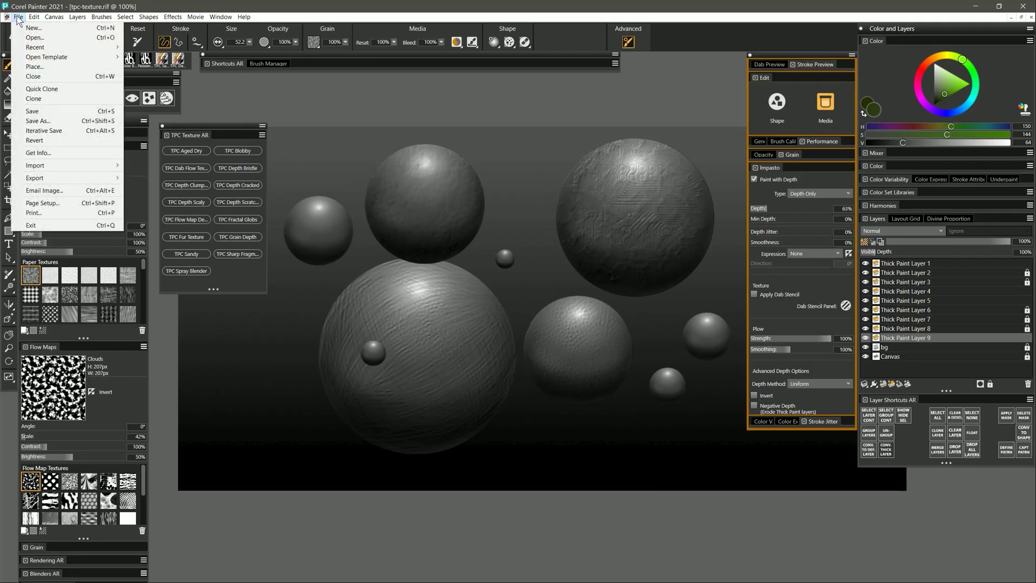
{"action": "mouse_move", "coordinate": [52, 58]}
{"action": "left_click", "coordinate": [55, 140]}
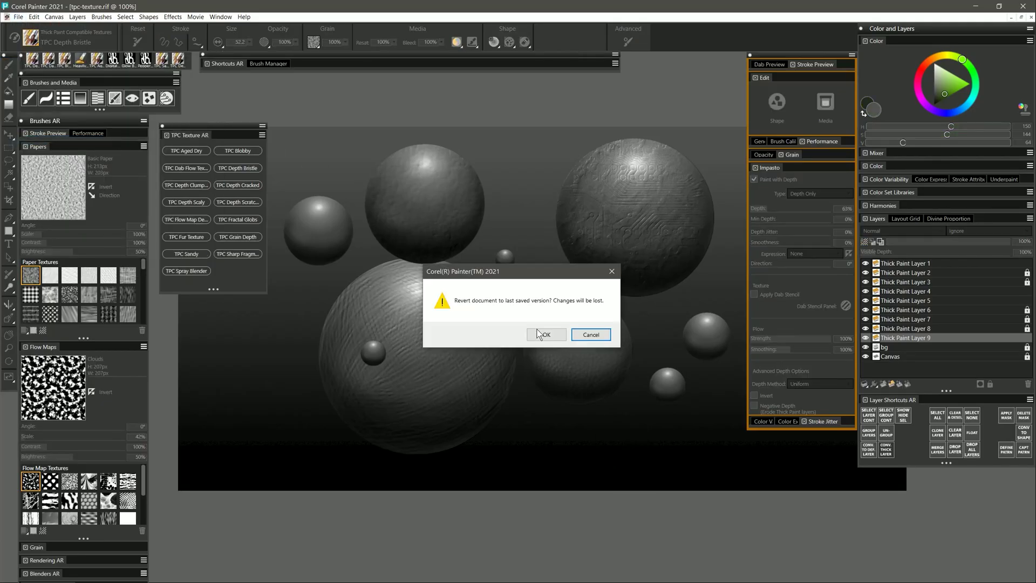
{"action": "left_click", "coordinate": [538, 334]}
Paint clumpy texture over the upper-middle sphere with the TPC Depth Clumper brush and set the layer's visible depth to 523%
{"action": "left_click", "coordinate": [197, 185]}
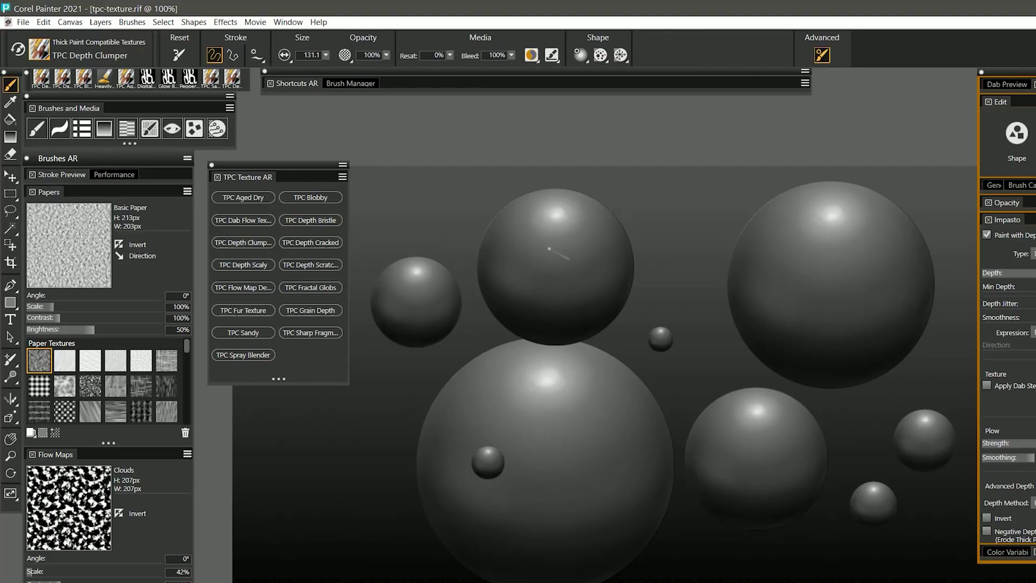
{"action": "mouse_move", "coordinate": [559, 254]}
{"action": "left_mouse_down"}
{"action": "mouse_move", "coordinate": [554, 216]}
{"action": "mouse_move", "coordinate": [511, 267]}
{"action": "mouse_move", "coordinate": [573, 286]}
{"action": "mouse_move", "coordinate": [594, 239]}
{"action": "mouse_move", "coordinate": [502, 224]}
{"action": "mouse_move", "coordinate": [506, 310]}
{"action": "mouse_move", "coordinate": [591, 315]}
{"action": "mouse_move", "coordinate": [613, 253]}
{"action": "mouse_move", "coordinate": [568, 224]}
{"action": "mouse_move", "coordinate": [548, 266]}
{"action": "mouse_move", "coordinate": [565, 245]}
{"action": "mouse_move", "coordinate": [530, 261]}
{"action": "mouse_move", "coordinate": [566, 279]}
{"action": "mouse_move", "coordinate": [592, 279]}
{"action": "mouse_move", "coordinate": [531, 275]}
{"action": "mouse_move", "coordinate": [531, 248]}
{"action": "mouse_move", "coordinate": [565, 274]}
{"action": "mouse_move", "coordinate": [550, 293]}
{"action": "mouse_move", "coordinate": [565, 314]}
{"action": "mouse_move", "coordinate": [604, 278]}
{"action": "mouse_move", "coordinate": [551, 251]}
{"action": "mouse_move", "coordinate": [577, 279]}
{"action": "mouse_move", "coordinate": [569, 266]}
{"action": "mouse_move", "coordinate": [507, 267]}
{"action": "mouse_move", "coordinate": [539, 227]}
{"action": "mouse_move", "coordinate": [578, 240]}
{"action": "mouse_move", "coordinate": [533, 209]}
{"action": "mouse_move", "coordinate": [586, 245]}
{"action": "mouse_move", "coordinate": [592, 211]}
{"action": "mouse_move", "coordinate": [520, 217]}
{"action": "mouse_move", "coordinate": [602, 218]}
{"action": "left_mouse_up"}
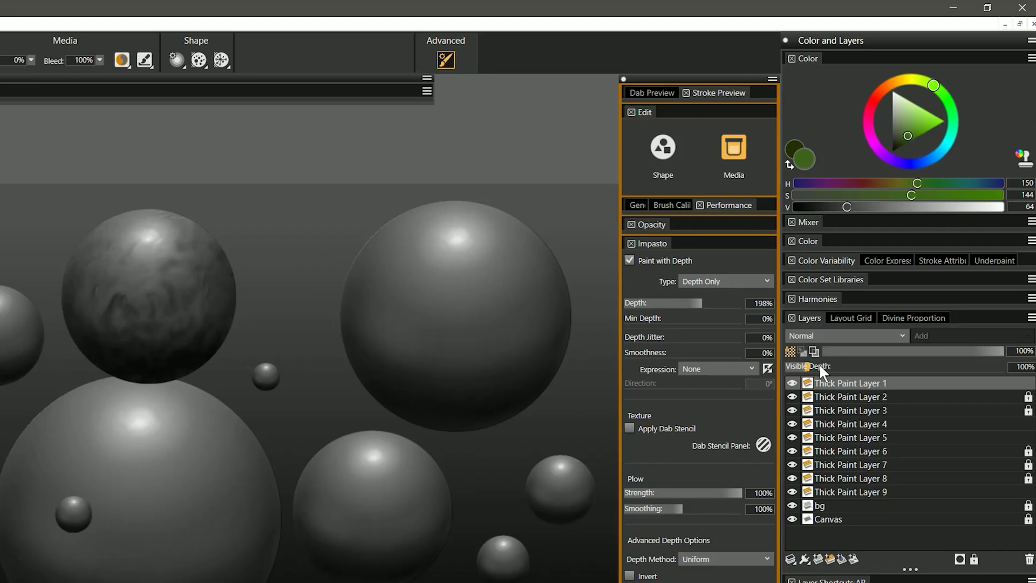
{"action": "left_click_drag", "start_coordinate": [819, 364], "coordinate": [883, 366]}
{"action": "mouse_move", "coordinate": [161, 285]}
{"action": "left_mouse_down"}
{"action": "mouse_move", "coordinate": [191, 274]}
{"action": "mouse_move", "coordinate": [139, 317]}
{"action": "mouse_move", "coordinate": [116, 302]}
{"action": "mouse_move", "coordinate": [204, 286]}
{"action": "mouse_move", "coordinate": [162, 235]}
{"action": "left_mouse_up"}
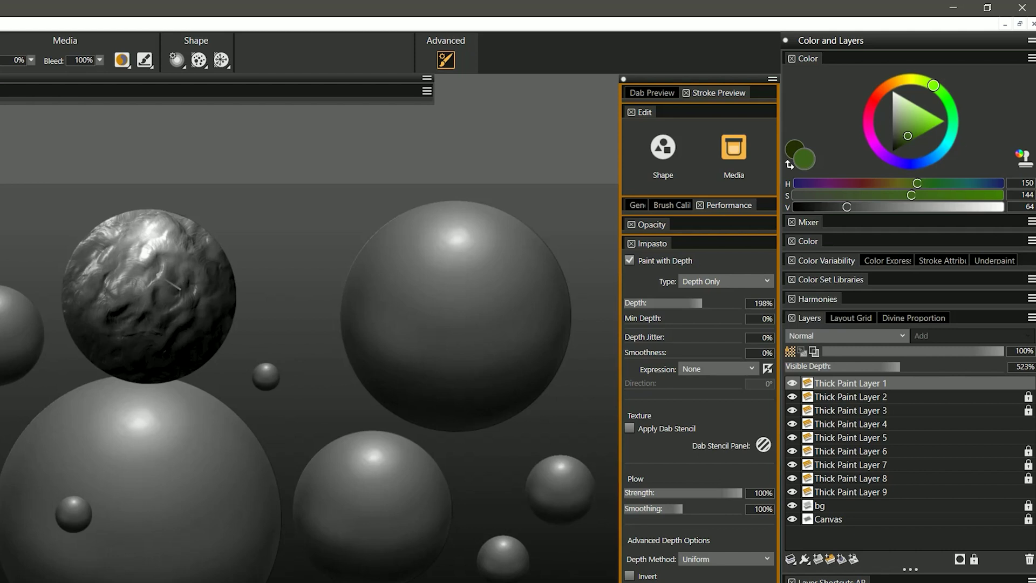
Set the Depth Clumper brush's Impasto type to Color and Depth and choose a bright green color
{"action": "left_click", "coordinate": [718, 280]}
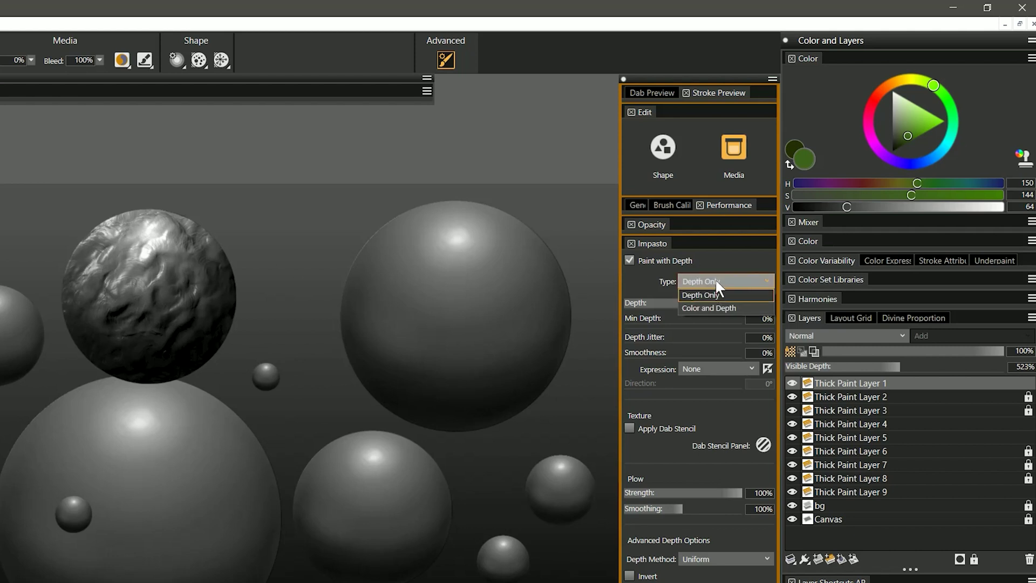
{"action": "left_click", "coordinate": [719, 306]}
{"action": "left_click", "coordinate": [930, 120]}
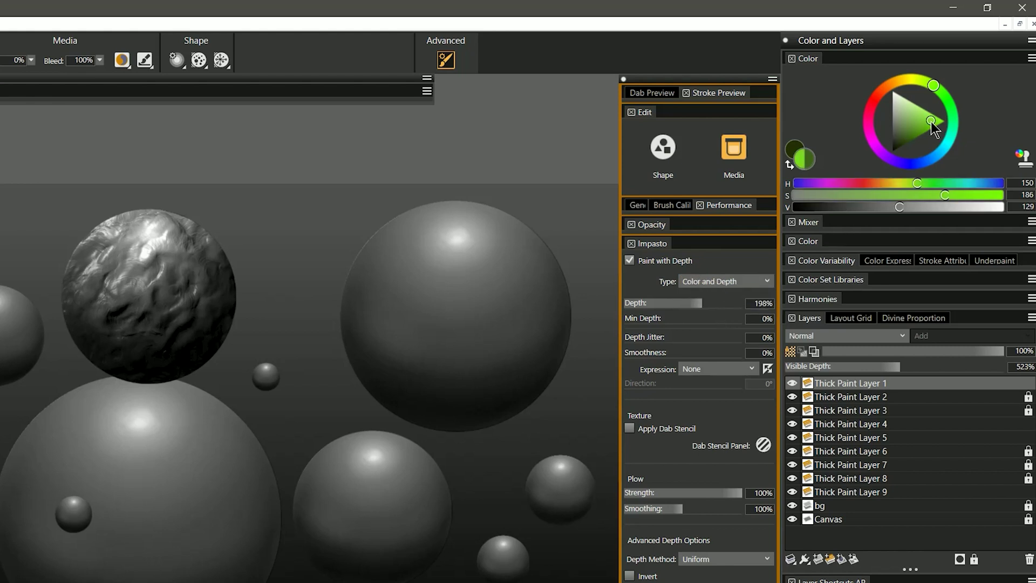
Apply the Paint with Blender blending preset and paint a green stroke down the upper-middle sphere
{"action": "left_click", "coordinate": [124, 59]}
{"action": "left_click", "coordinate": [231, 108]}
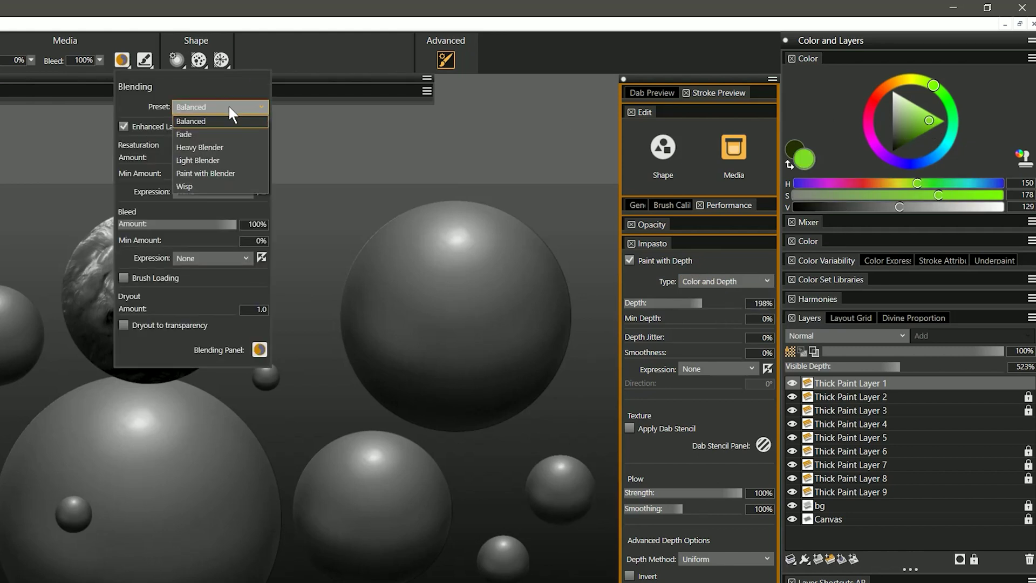
{"action": "left_click", "coordinate": [226, 173]}
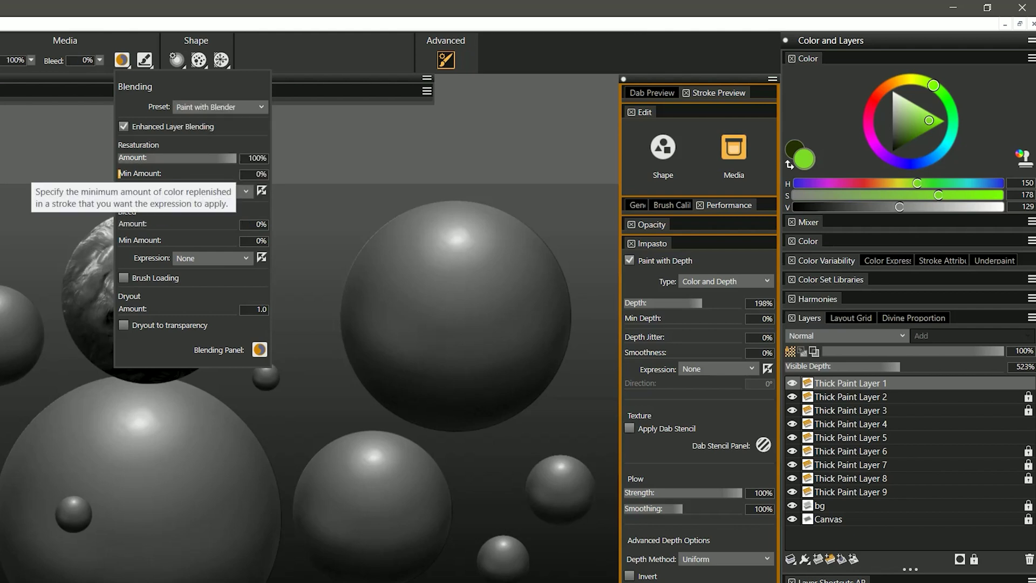
{"action": "mouse_move", "coordinate": [189, 227]}
{"action": "left_mouse_down"}
{"action": "mouse_move", "coordinate": [82, 245]}
{"action": "mouse_move", "coordinate": [89, 326]}
{"action": "mouse_move", "coordinate": [172, 314]}
{"action": "mouse_move", "coordinate": [186, 290]}
{"action": "mouse_move", "coordinate": [183, 364]}
{"action": "mouse_move", "coordinate": [222, 321]}
{"action": "mouse_move", "coordinate": [181, 246]}
{"action": "mouse_move", "coordinate": [84, 335]}
{"action": "mouse_move", "coordinate": [177, 319]}
{"action": "mouse_move", "coordinate": [116, 273]}
{"action": "mouse_move", "coordinate": [172, 326]}
{"action": "left_mouse_up"}
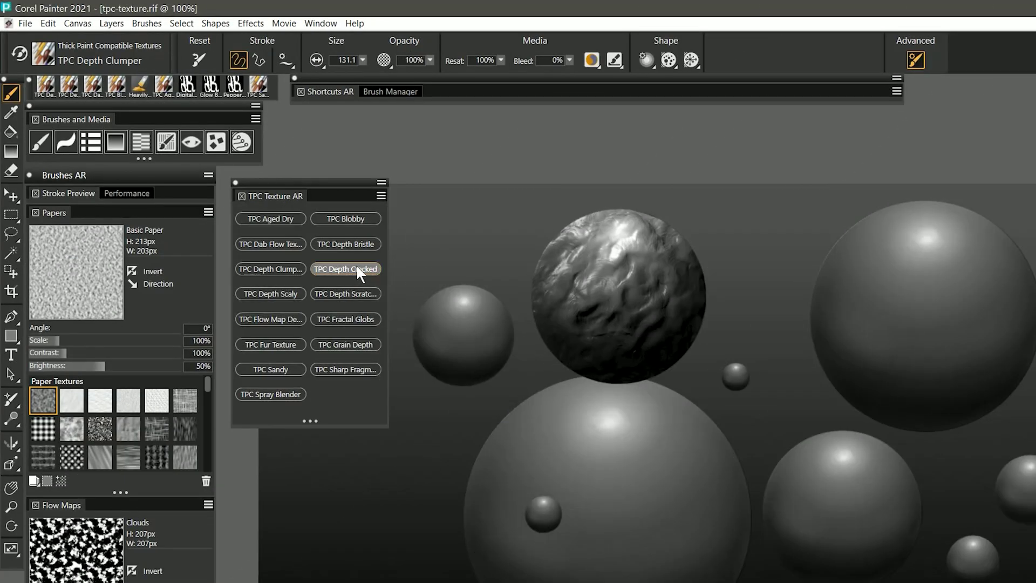
Paint cracks across the upper-middle textured sphere with the TPC Depth Cracked brush
{"action": "left_click", "coordinate": [355, 265]}
{"action": "mouse_move", "coordinate": [601, 251]}
{"action": "left_mouse_down"}
{"action": "mouse_move", "coordinate": [584, 309]}
{"action": "mouse_move", "coordinate": [612, 252]}
{"action": "mouse_move", "coordinate": [569, 250]}
{"action": "left_mouse_up"}
{"action": "left_click_drag", "start_coordinate": [626, 233], "coordinate": [656, 347]}
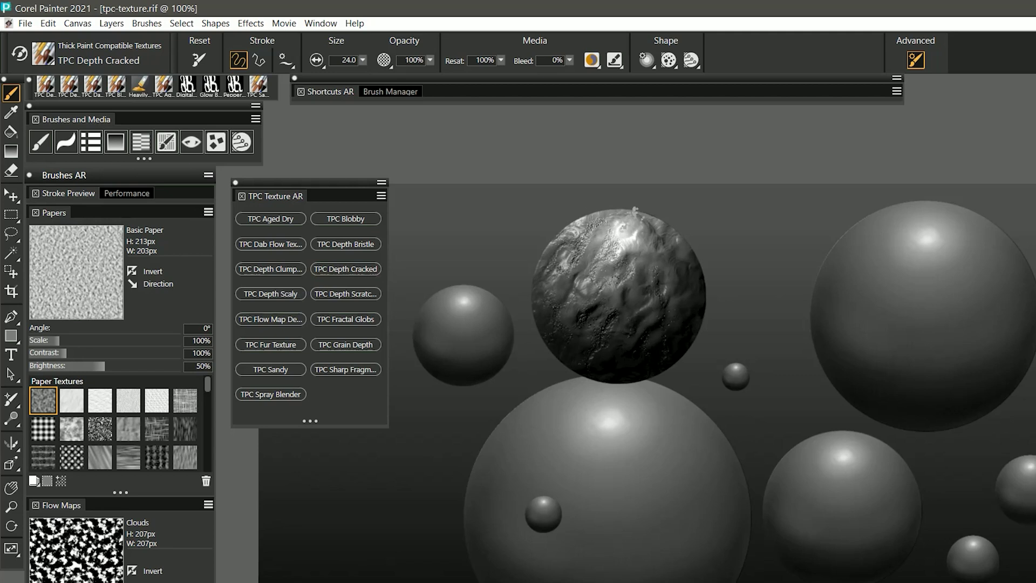
{"action": "left_click_drag", "start_coordinate": [636, 211], "coordinate": [686, 275]}
{"action": "mouse_move", "coordinate": [653, 236]}
{"action": "left_mouse_down"}
{"action": "mouse_move", "coordinate": [693, 268]}
{"action": "mouse_move", "coordinate": [678, 345]}
{"action": "left_mouse_up"}
{"action": "mouse_move", "coordinate": [638, 255]}
{"action": "left_mouse_down"}
{"action": "mouse_move", "coordinate": [664, 356]}
{"action": "mouse_move", "coordinate": [635, 332]}
{"action": "left_mouse_up"}
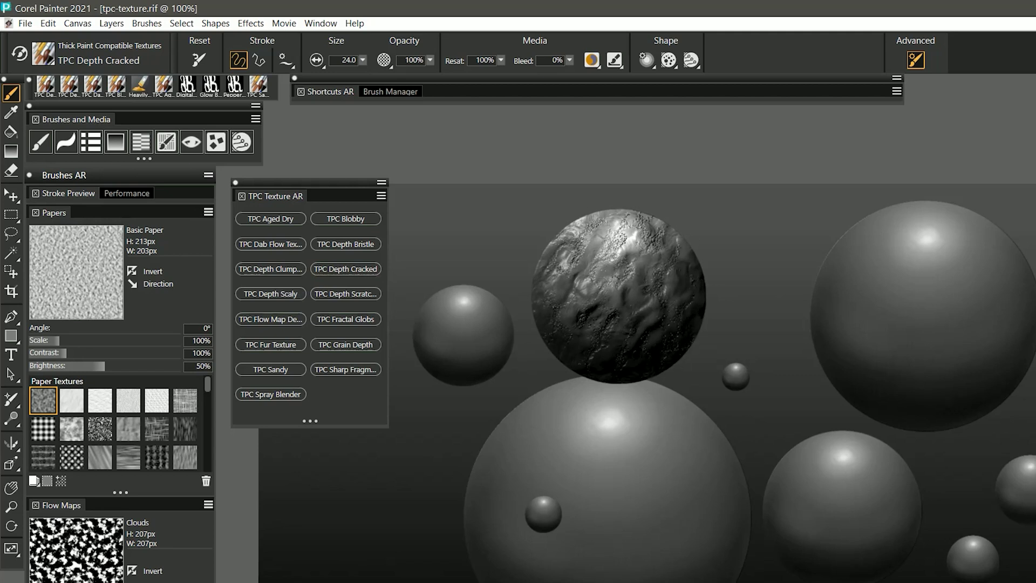
{"action": "left_click_drag", "start_coordinate": [582, 238], "coordinate": [606, 304]}
{"action": "left_click_drag", "start_coordinate": [615, 232], "coordinate": [649, 361]}
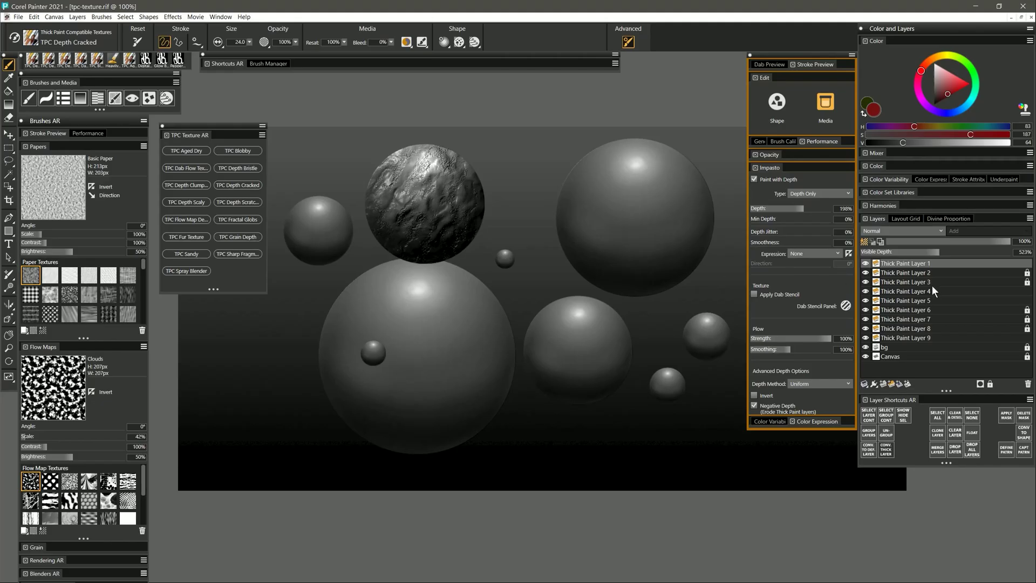
Paint cracked texture over the large upper-right sphere on Thick Paint Layer 4
{"action": "left_click", "coordinate": [903, 292]}
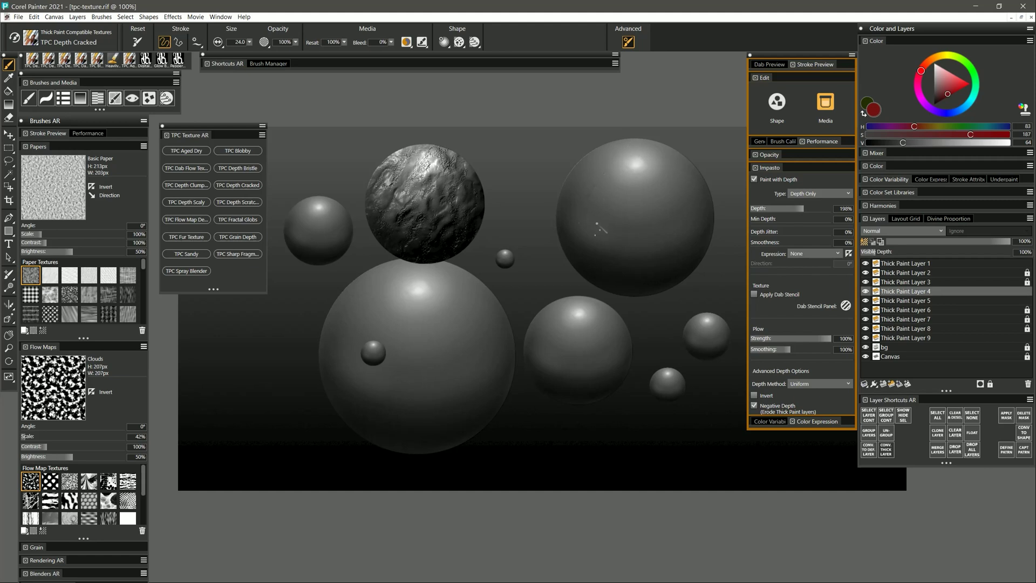
{"action": "mouse_move", "coordinate": [625, 152]}
{"action": "left_mouse_down"}
{"action": "mouse_move", "coordinate": [668, 206]}
{"action": "mouse_move", "coordinate": [658, 147]}
{"action": "mouse_move", "coordinate": [688, 251]}
{"action": "mouse_move", "coordinate": [659, 143]}
{"action": "left_mouse_up"}
{"action": "left_click_drag", "start_coordinate": [575, 221], "coordinate": [608, 167]}
{"action": "key", "text": "ctrl+z"}
Set the visible depth of Thick Paint Layer 4 to 423%
{"action": "right_click", "coordinate": [900, 294]}
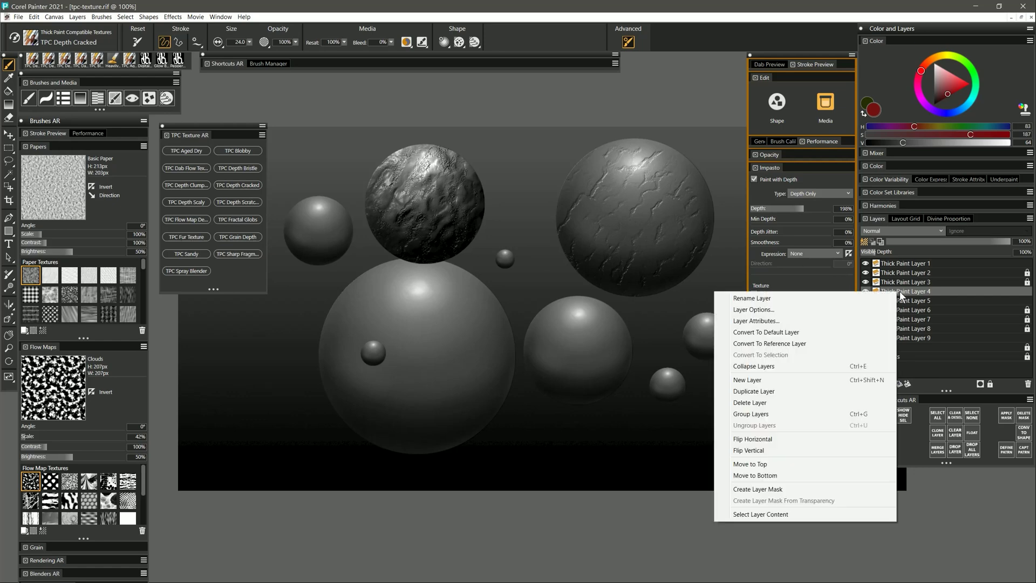
{"action": "left_click", "coordinate": [935, 290]}
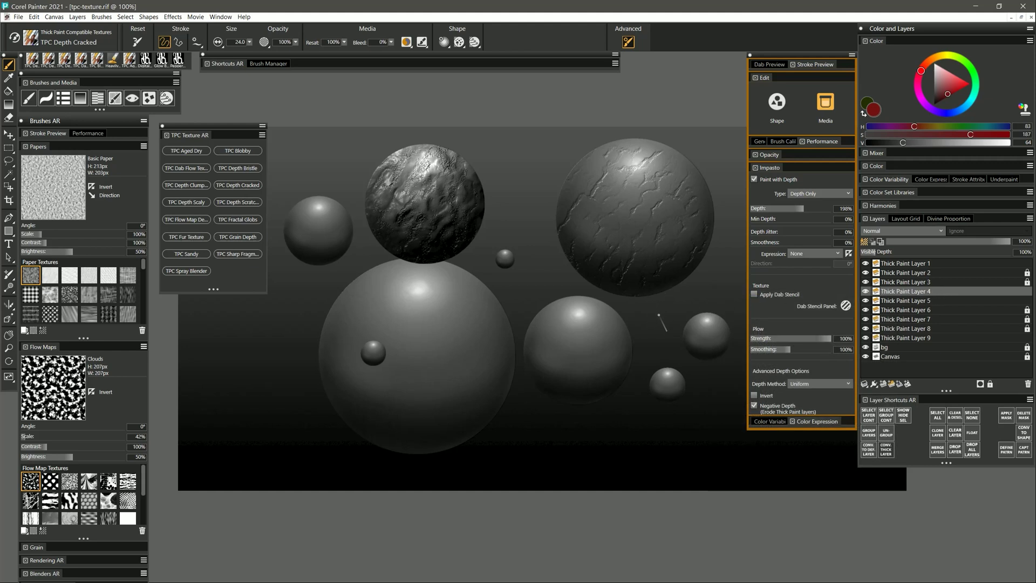
{"action": "left_click", "coordinate": [868, 252]}
{"action": "left_click_drag", "start_coordinate": [899, 251], "coordinate": [918, 253]}
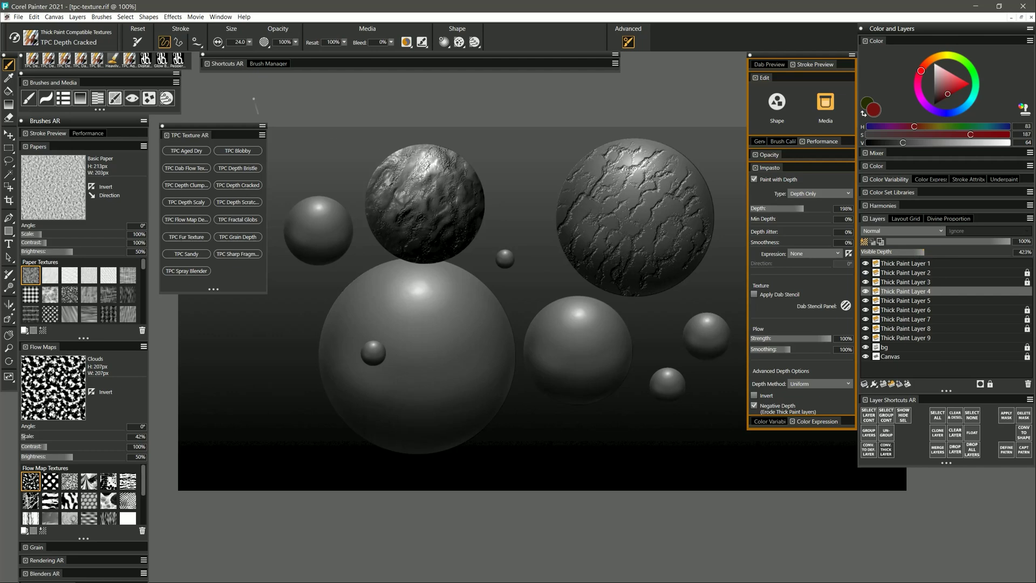
Reposition the directional light near the upper middle of the Surface Lighting preview sphere and apply the change
{"action": "left_click", "coordinate": [57, 17]}
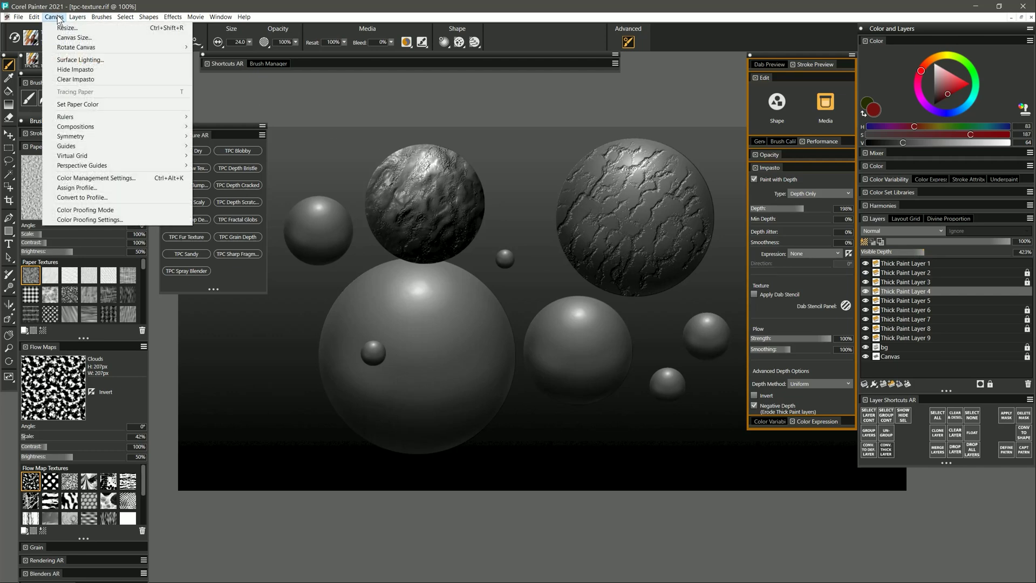
{"action": "left_click", "coordinate": [76, 60]}
{"action": "left_click_drag", "start_coordinate": [328, 304], "coordinate": [344, 302]}
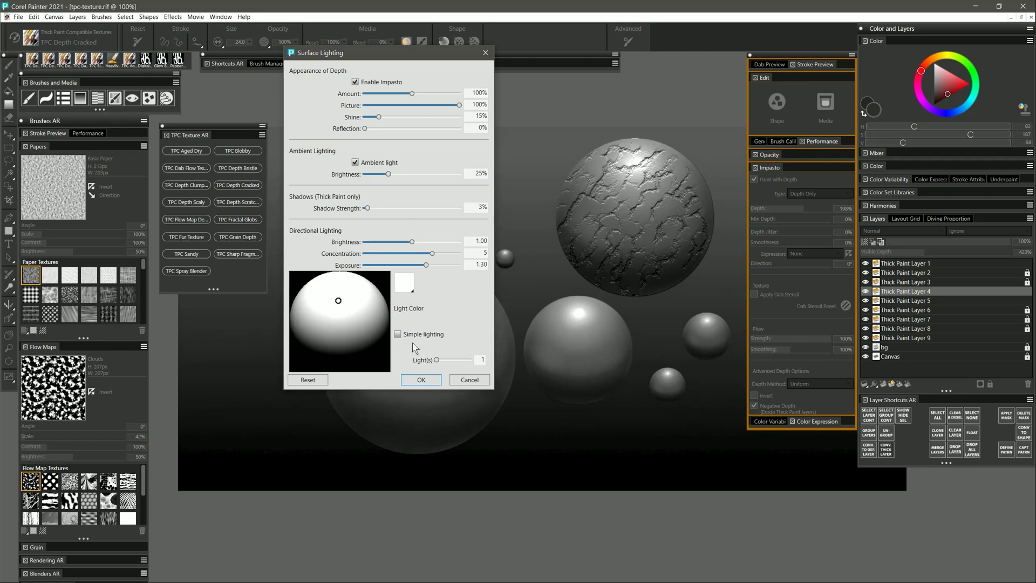
{"action": "left_click", "coordinate": [421, 379]}
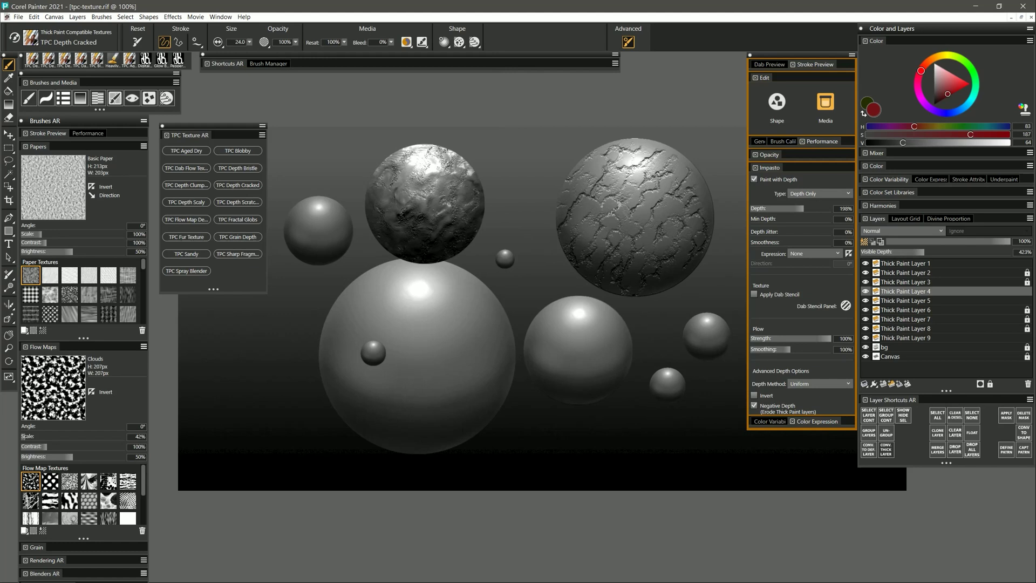
Add more cracks to the large upper-right sphere, switching the flow map from Clouds to Fish Skin
{"action": "mouse_move", "coordinate": [619, 205]}
{"action": "left_mouse_down"}
{"action": "mouse_move", "coordinate": [641, 187]}
{"action": "mouse_move", "coordinate": [653, 224]}
{"action": "mouse_move", "coordinate": [668, 231]}
{"action": "mouse_move", "coordinate": [601, 268]}
{"action": "mouse_move", "coordinate": [615, 282]}
{"action": "mouse_move", "coordinate": [670, 250]}
{"action": "mouse_move", "coordinate": [685, 205]}
{"action": "left_mouse_up"}
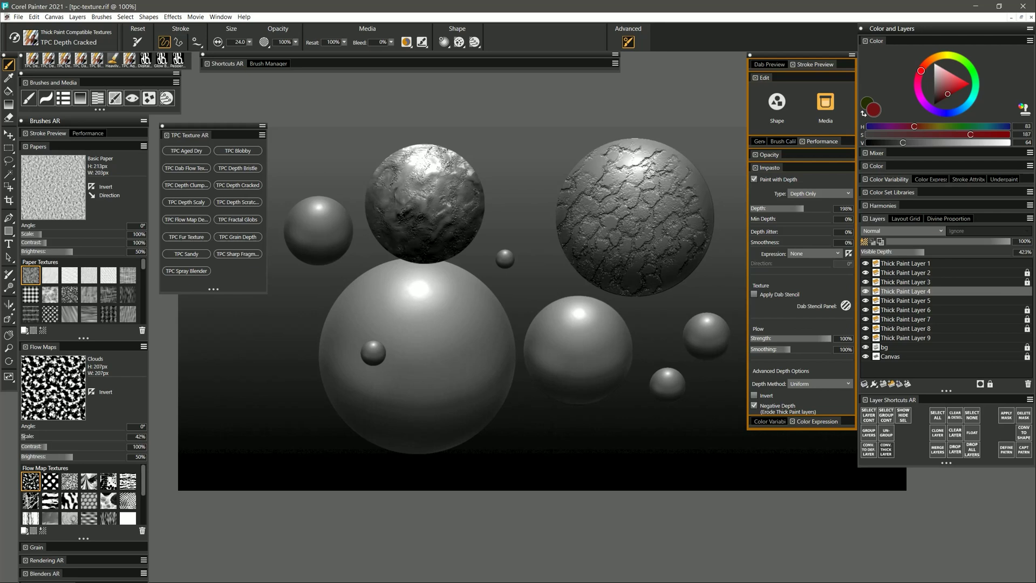
{"action": "left_click", "coordinate": [89, 501]}
{"action": "mouse_move", "coordinate": [631, 173]}
{"action": "left_mouse_down"}
{"action": "mouse_move", "coordinate": [696, 222]}
{"action": "mouse_move", "coordinate": [674, 276]}
{"action": "mouse_move", "coordinate": [589, 197]}
{"action": "mouse_move", "coordinate": [598, 224]}
{"action": "mouse_move", "coordinate": [657, 182]}
{"action": "mouse_move", "coordinate": [673, 186]}
{"action": "left_mouse_up"}
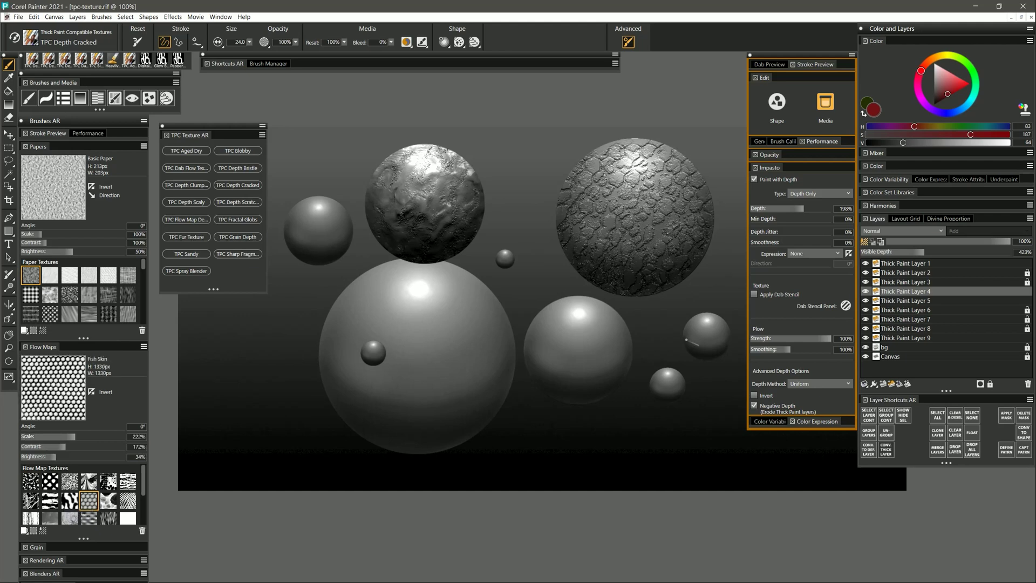
Set the Fish Skin flow map scale to 125% and paint cracks on the large lower sphere on Thick Paint Layer 5
{"action": "left_click", "coordinate": [913, 300]}
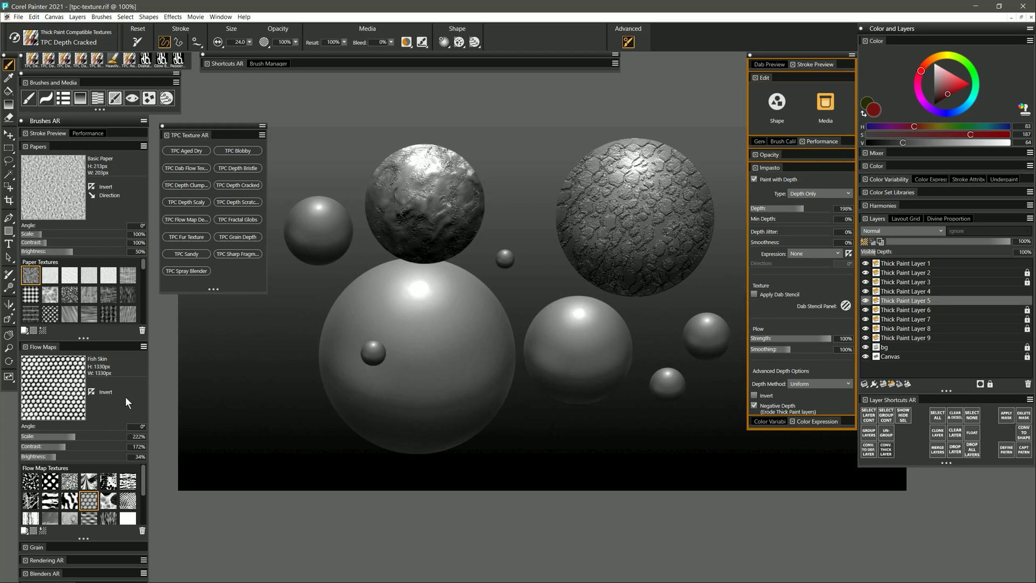
{"action": "left_click_drag", "start_coordinate": [38, 436], "coordinate": [49, 436]}
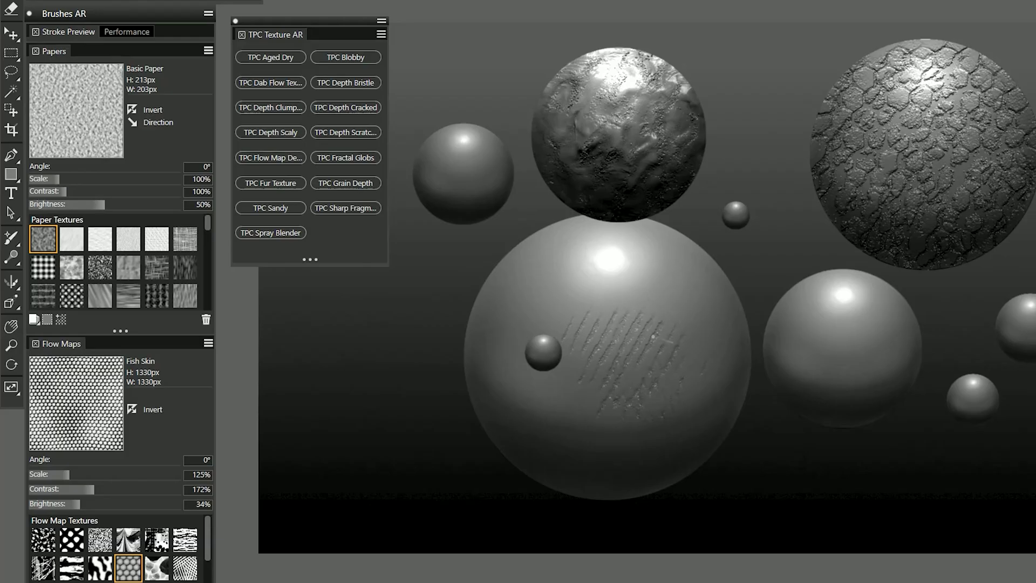
{"action": "mouse_move", "coordinate": [628, 356]}
{"action": "left_mouse_down"}
{"action": "mouse_move", "coordinate": [645, 341]}
{"action": "mouse_move", "coordinate": [669, 351]}
{"action": "mouse_move", "coordinate": [651, 312]}
{"action": "mouse_move", "coordinate": [699, 333]}
{"action": "mouse_move", "coordinate": [634, 393]}
{"action": "mouse_move", "coordinate": [680, 333]}
{"action": "mouse_move", "coordinate": [639, 407]}
{"action": "mouse_move", "coordinate": [689, 398]}
{"action": "mouse_move", "coordinate": [610, 412]}
{"action": "mouse_move", "coordinate": [674, 398]}
{"action": "left_mouse_up"}
{"action": "mouse_move", "coordinate": [597, 284]}
{"action": "left_mouse_down"}
{"action": "mouse_move", "coordinate": [579, 260]}
{"action": "mouse_move", "coordinate": [625, 253]}
{"action": "mouse_move", "coordinate": [622, 238]}
{"action": "mouse_move", "coordinate": [510, 309]}
{"action": "mouse_move", "coordinate": [518, 347]}
{"action": "mouse_move", "coordinate": [506, 275]}
{"action": "mouse_move", "coordinate": [507, 429]}
{"action": "left_mouse_up"}
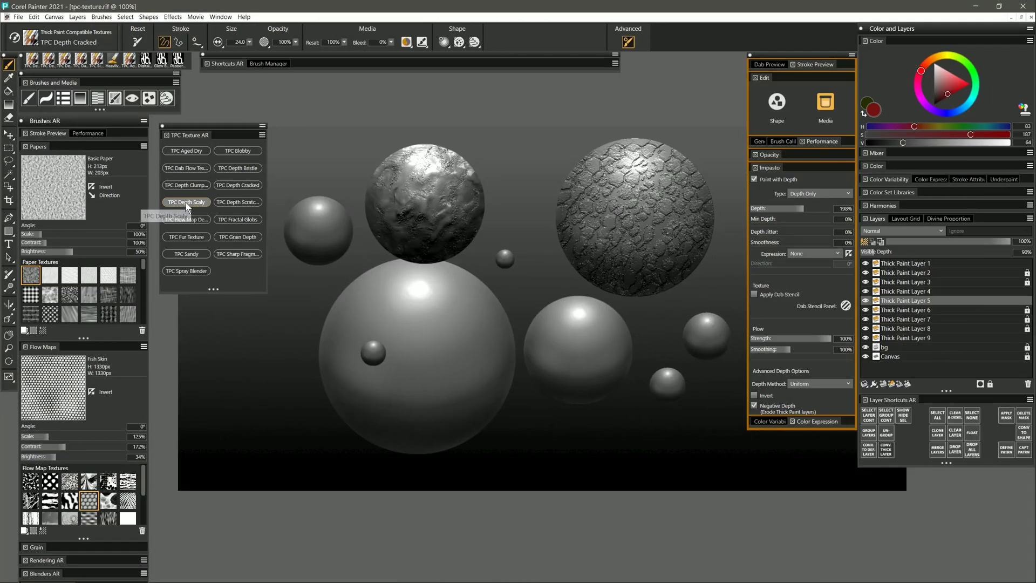
Paint scaly bumps over the large lower sphere with the TPC Depth Scaly brush and raise the layer's visible depth
{"action": "left_click", "coordinate": [186, 202]}
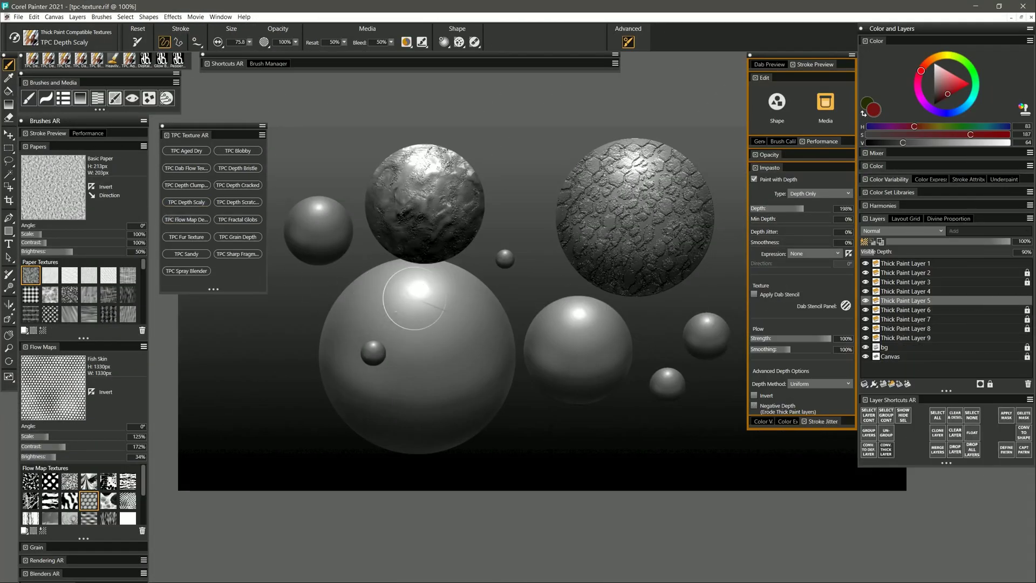
{"action": "mouse_move", "coordinate": [377, 280]}
{"action": "left_mouse_down"}
{"action": "mouse_move", "coordinate": [443, 289]}
{"action": "mouse_move", "coordinate": [451, 315]}
{"action": "mouse_move", "coordinate": [359, 384]}
{"action": "mouse_move", "coordinate": [462, 359]}
{"action": "mouse_move", "coordinate": [386, 433]}
{"action": "mouse_move", "coordinate": [464, 396]}
{"action": "mouse_move", "coordinate": [507, 361]}
{"action": "mouse_move", "coordinate": [495, 321]}
{"action": "mouse_move", "coordinate": [437, 263]}
{"action": "mouse_move", "coordinate": [320, 398]}
{"action": "mouse_move", "coordinate": [360, 290]}
{"action": "mouse_move", "coordinate": [465, 400]}
{"action": "mouse_move", "coordinate": [400, 345]}
{"action": "mouse_move", "coordinate": [427, 334]}
{"action": "mouse_move", "coordinate": [406, 325]}
{"action": "mouse_move", "coordinate": [455, 338]}
{"action": "mouse_move", "coordinate": [375, 304]}
{"action": "mouse_move", "coordinate": [505, 424]}
{"action": "mouse_move", "coordinate": [476, 366]}
{"action": "left_mouse_up"}
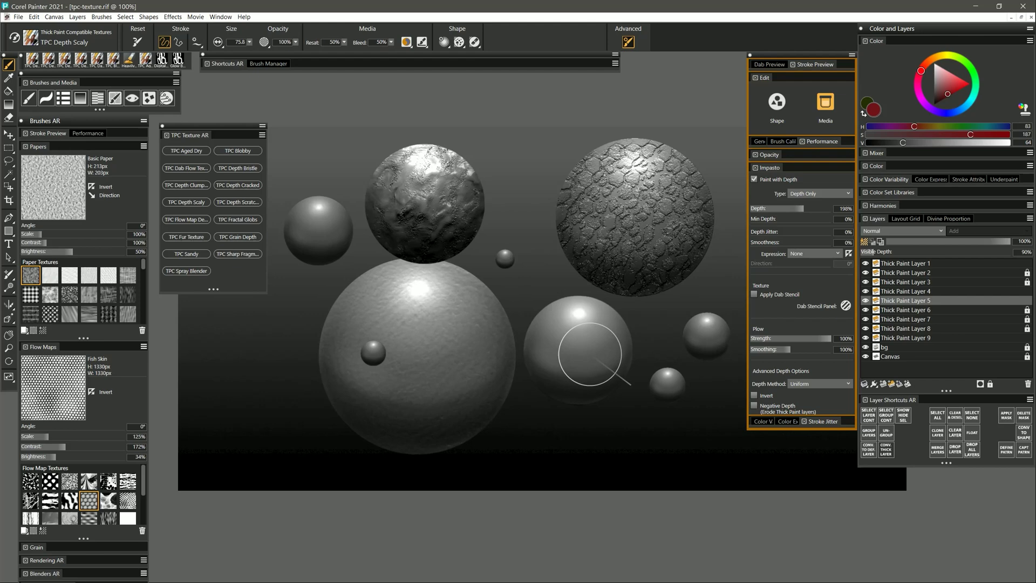
{"action": "left_click_drag", "start_coordinate": [891, 250], "coordinate": [910, 251]}
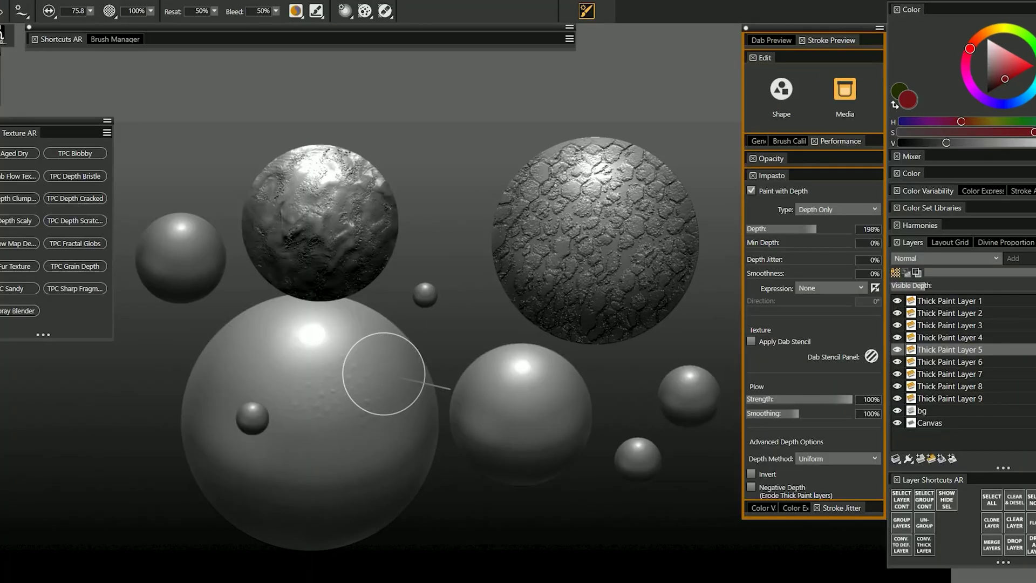
{"action": "mouse_move", "coordinate": [384, 373]}
{"action": "left_mouse_down"}
{"action": "mouse_move", "coordinate": [347, 324]}
{"action": "mouse_move", "coordinate": [301, 347]}
{"action": "mouse_move", "coordinate": [293, 449]}
{"action": "left_mouse_up"}
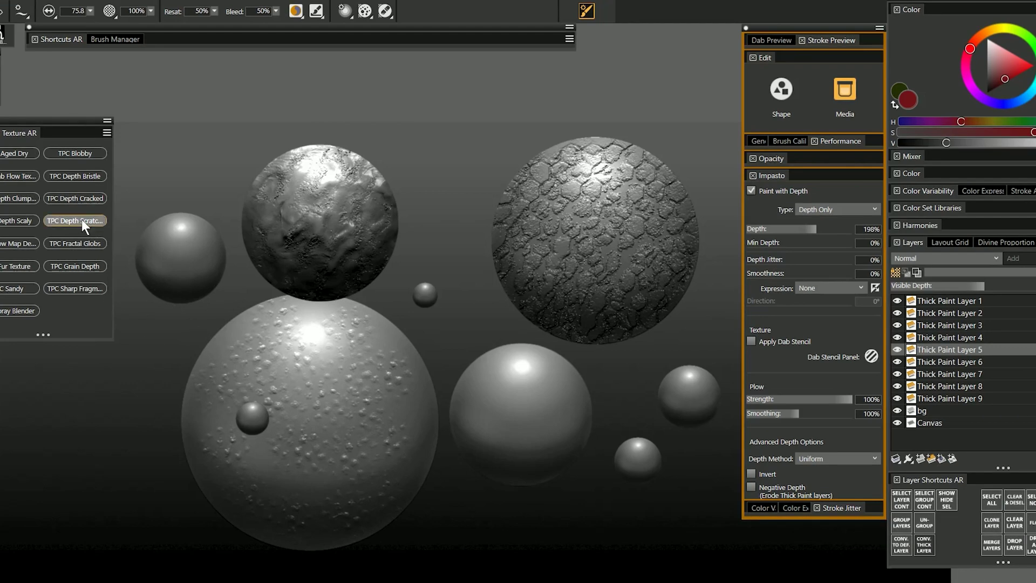
Scratch branching lines and hatch marks into the large lower sphere with TPC Depth Scratcher and set the layer's visible depth to 297%
{"action": "left_click", "coordinate": [81, 221]}
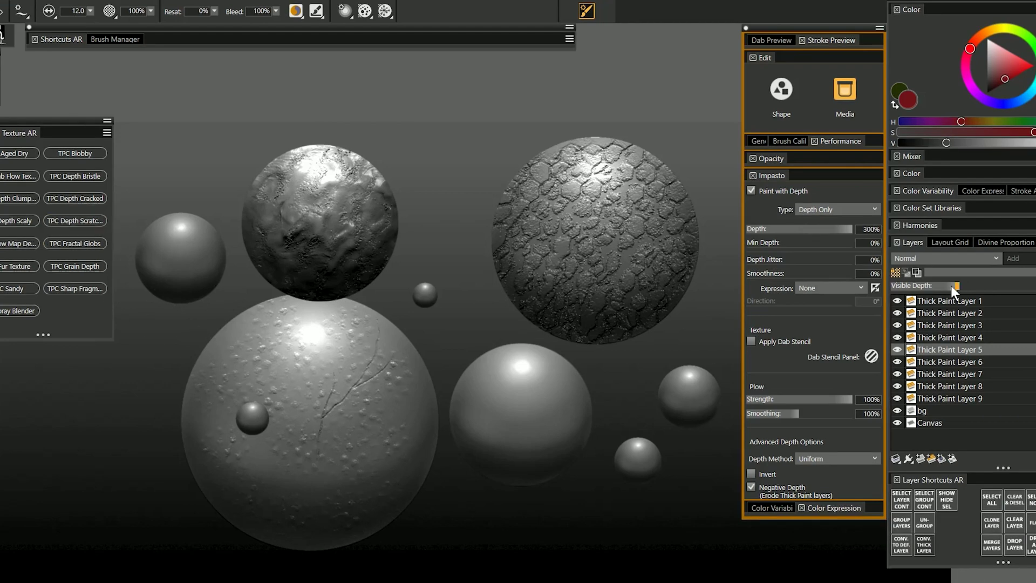
{"action": "left_click_drag", "start_coordinate": [951, 286], "coordinate": [938, 286]}
{"action": "left_click_drag", "start_coordinate": [299, 356], "coordinate": [289, 329]}
{"action": "mouse_move", "coordinate": [278, 430]}
{"action": "left_mouse_down"}
{"action": "mouse_move", "coordinate": [286, 470]}
{"action": "mouse_move", "coordinate": [302, 481]}
{"action": "left_mouse_up"}
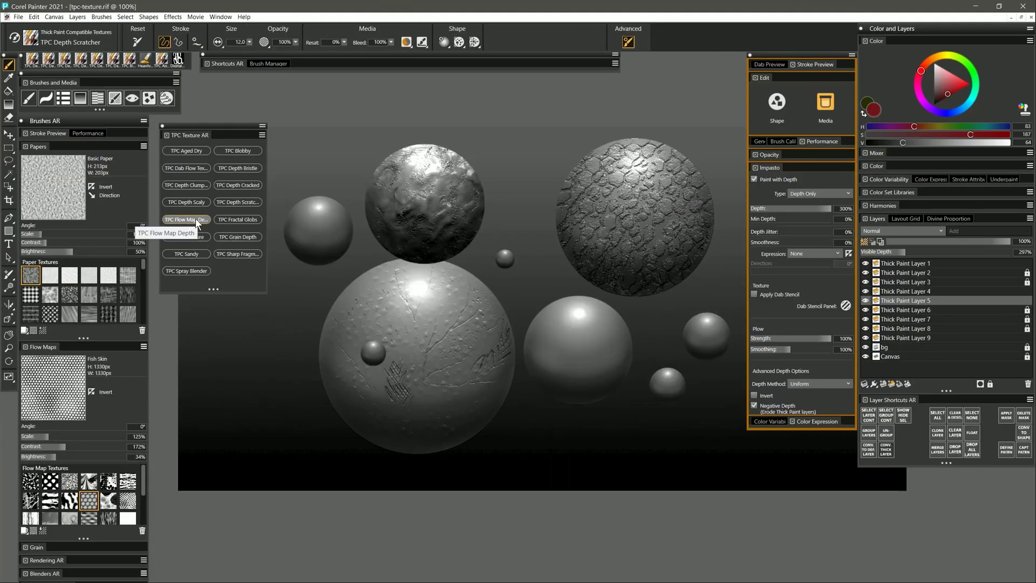
Paint the Hatch flow map texture onto the medium lower-right sphere on Thick Paint Layer 9 with the TPC Flow Map Depth brush
{"action": "left_click", "coordinate": [195, 218]}
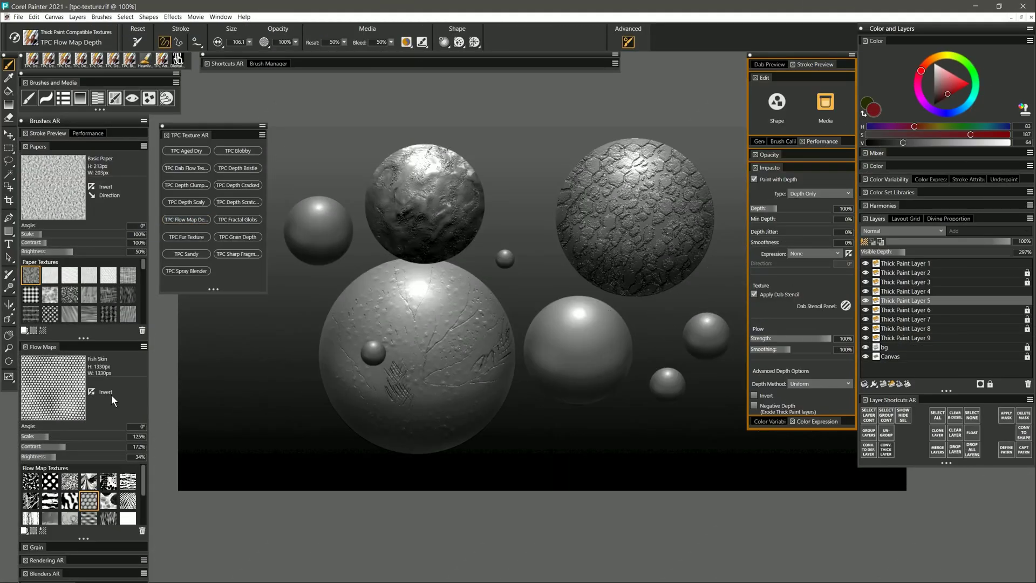
{"action": "left_click", "coordinate": [127, 501]}
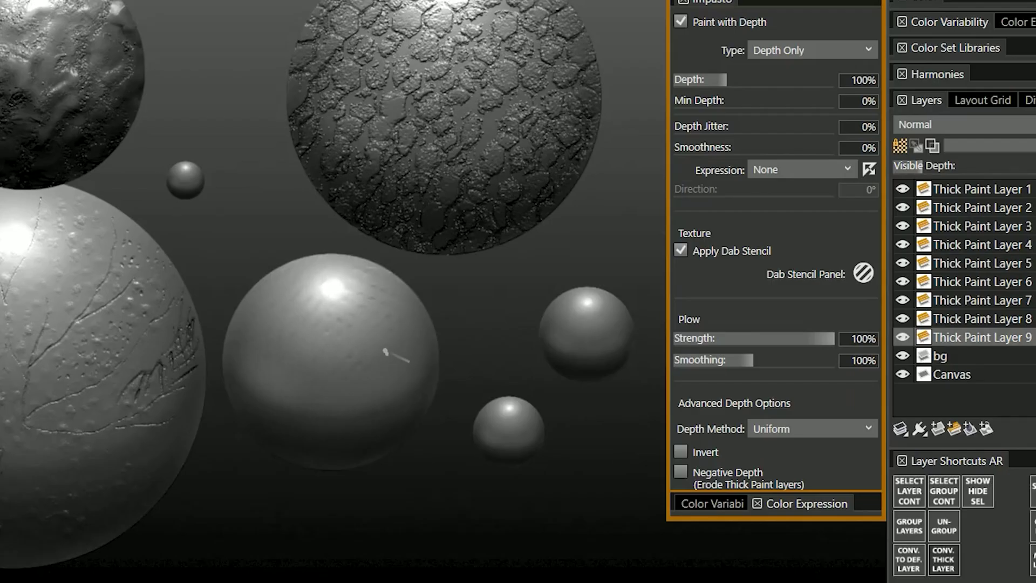
{"action": "mouse_move", "coordinate": [304, 432]}
{"action": "left_mouse_down"}
{"action": "mouse_move", "coordinate": [404, 377]}
{"action": "mouse_move", "coordinate": [378, 373]}
{"action": "mouse_move", "coordinate": [332, 415]}
{"action": "left_mouse_up"}
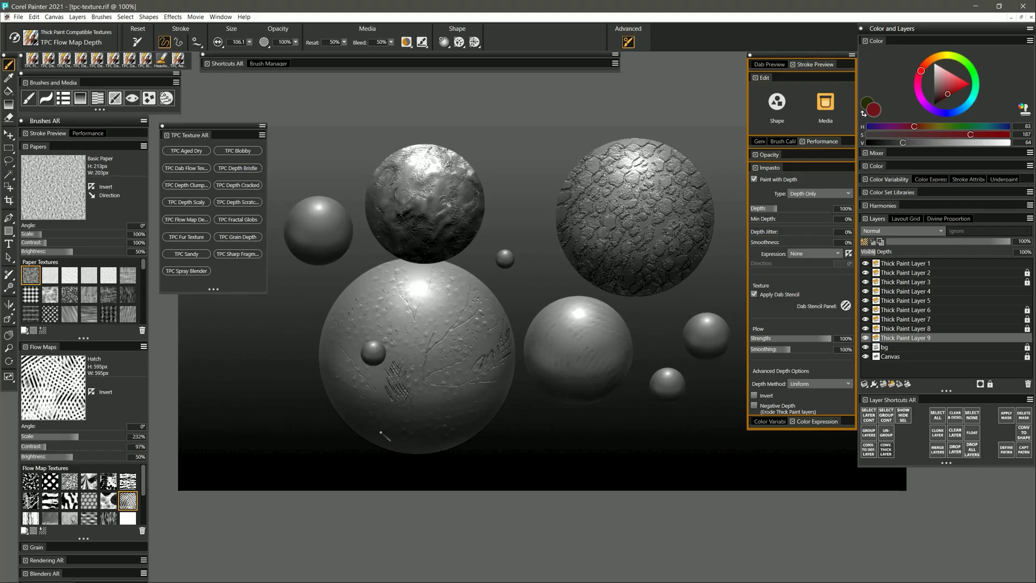
Set the Hatch flow map scale to 90% and the visible depth of Thick Paint Layer 9 to 410%
{"action": "left_click", "coordinate": [40, 438]}
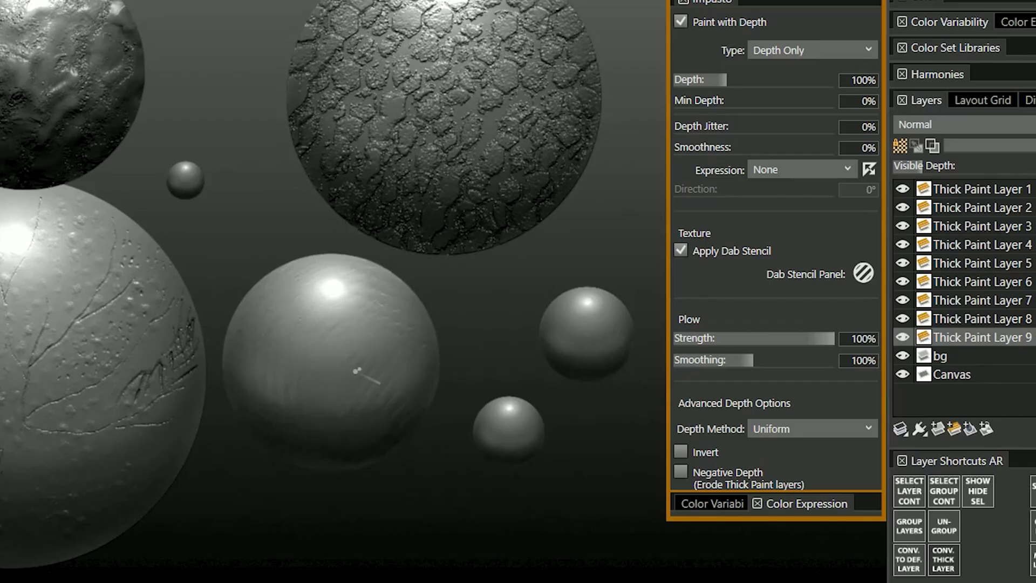
{"action": "left_click_drag", "start_coordinate": [975, 159], "coordinate": [1033, 173]}
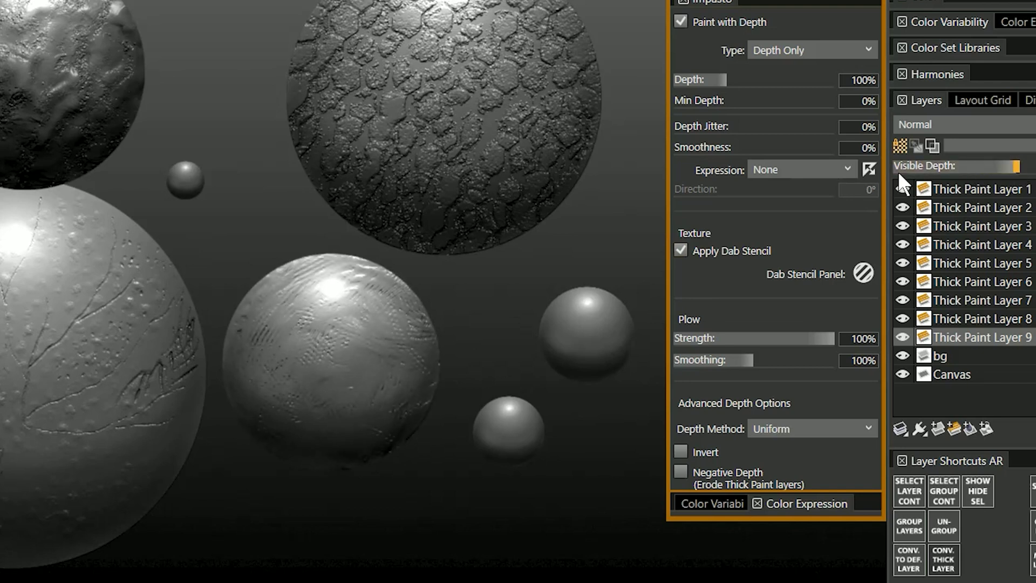
Stamp overlapping round dabs of hatch texture on the upper half of the medium sphere
{"action": "mouse_move", "coordinate": [345, 384]}
{"action": "left_mouse_down"}
{"action": "mouse_move", "coordinate": [336, 360]}
{"action": "mouse_move", "coordinate": [393, 356]}
{"action": "left_mouse_up"}
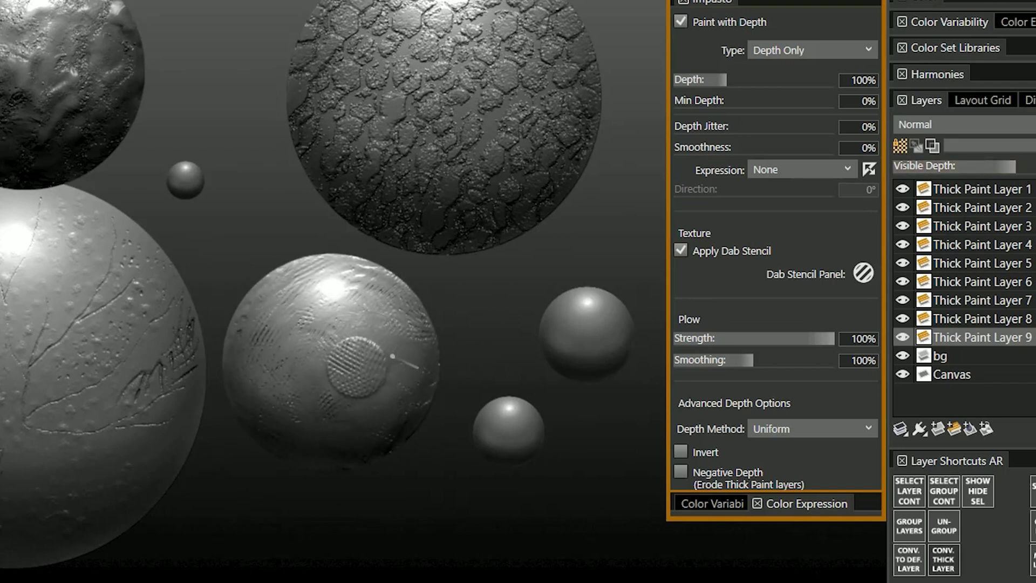
{"action": "left_click", "coordinate": [343, 348]}
{"action": "left_click", "coordinate": [316, 349]}
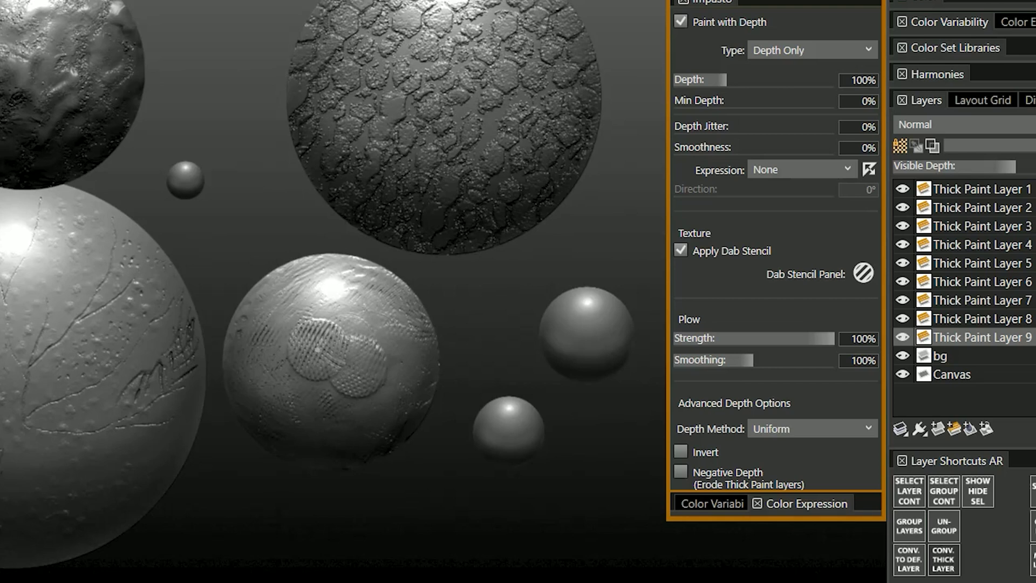
{"action": "left_click", "coordinate": [359, 315]}
{"action": "left_click", "coordinate": [313, 300]}
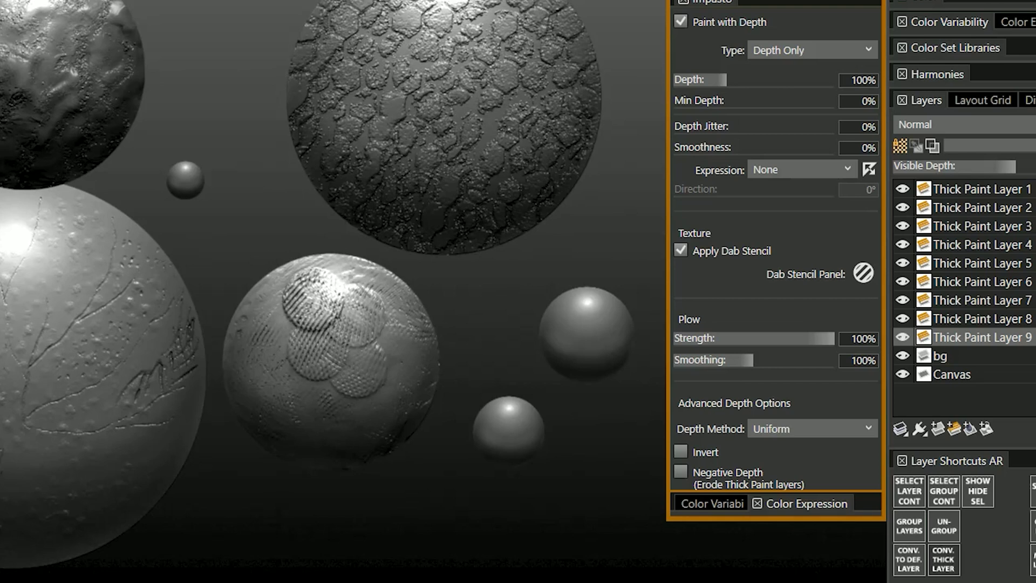
{"action": "left_click", "coordinate": [351, 277]}
Brush over the stamped dabs on the medium sphere with continuous strokes to build up and blend the relief
{"action": "mouse_move", "coordinate": [294, 294]}
{"action": "left_mouse_down"}
{"action": "mouse_move", "coordinate": [307, 343]}
{"action": "mouse_move", "coordinate": [329, 288]}
{"action": "mouse_move", "coordinate": [348, 373]}
{"action": "mouse_move", "coordinate": [377, 317]}
{"action": "mouse_move", "coordinate": [371, 281]}
{"action": "left_mouse_up"}
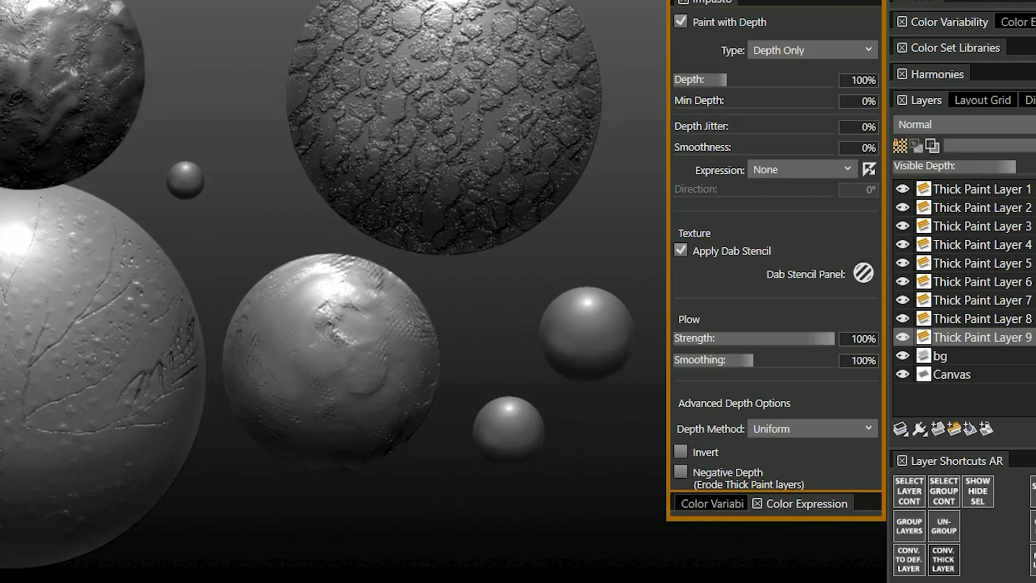
{"action": "left_click_drag", "start_coordinate": [340, 321], "coordinate": [293, 388]}
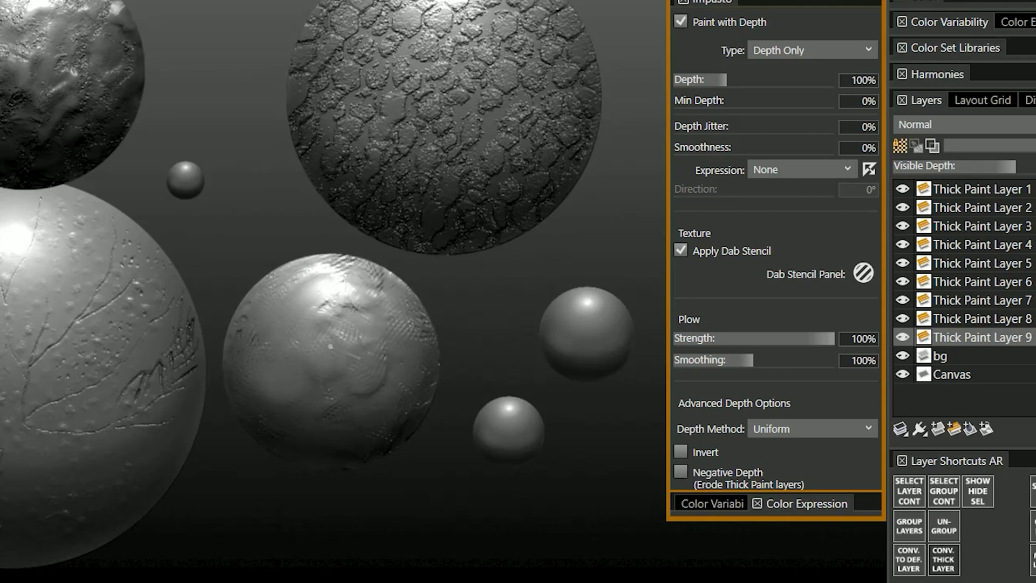
{"action": "mouse_move", "coordinate": [330, 347]}
{"action": "left_mouse_down"}
{"action": "mouse_move", "coordinate": [311, 370]}
{"action": "mouse_move", "coordinate": [360, 380]}
{"action": "left_mouse_up"}
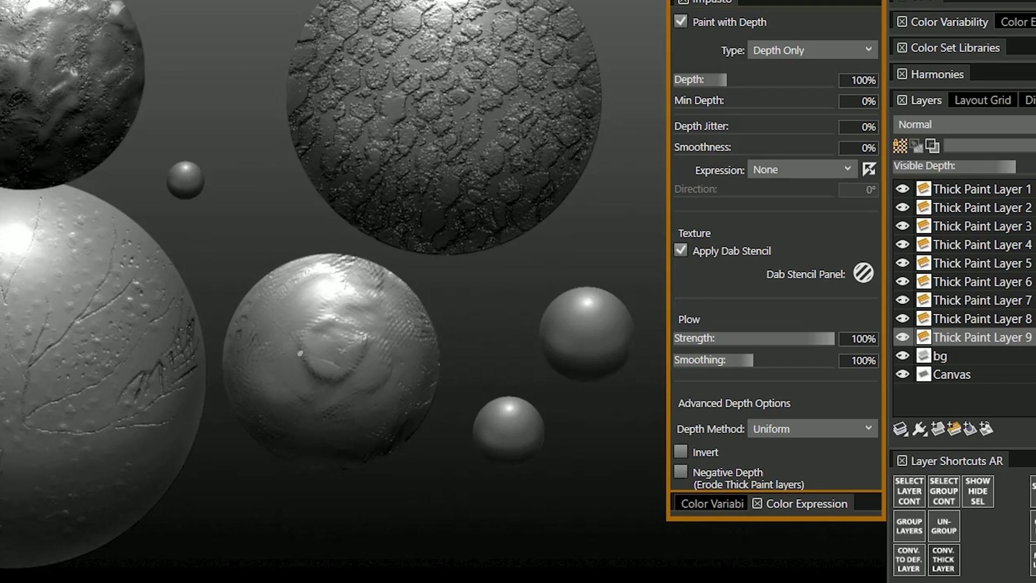
{"action": "mouse_move", "coordinate": [300, 353]}
{"action": "left_mouse_down"}
{"action": "mouse_move", "coordinate": [322, 382]}
{"action": "mouse_move", "coordinate": [400, 374]}
{"action": "left_mouse_up"}
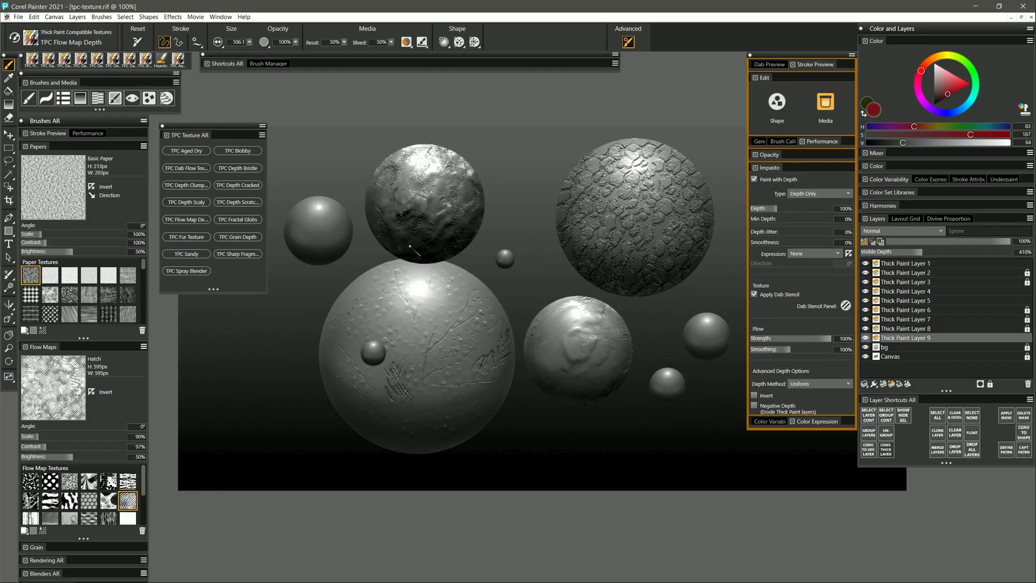
Revert the document to its saved version and select the TPC Fractal Globs brush
{"action": "left_click", "coordinate": [19, 17]}
{"action": "left_click", "coordinate": [49, 138]}
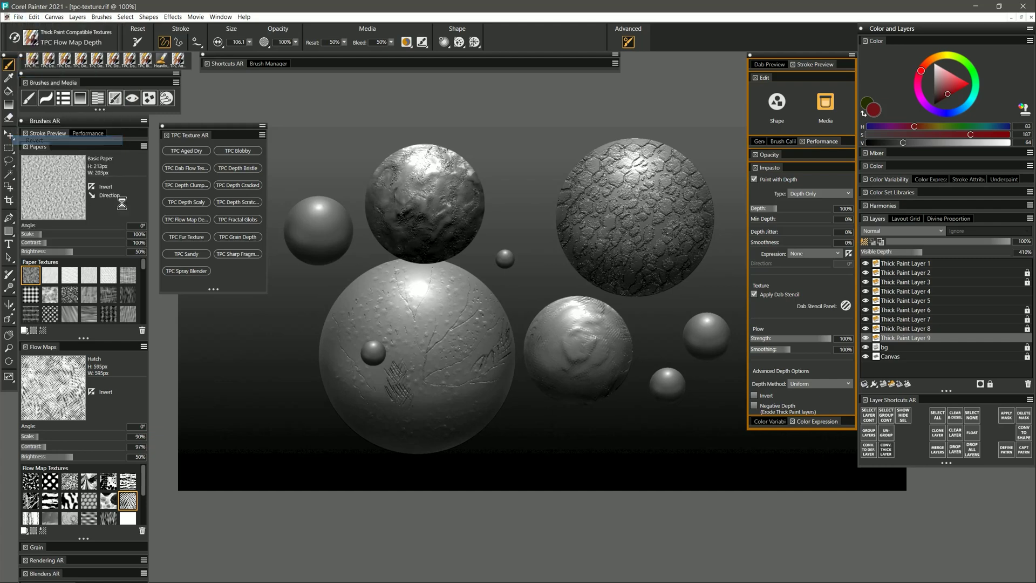
{"action": "left_click", "coordinate": [246, 219]}
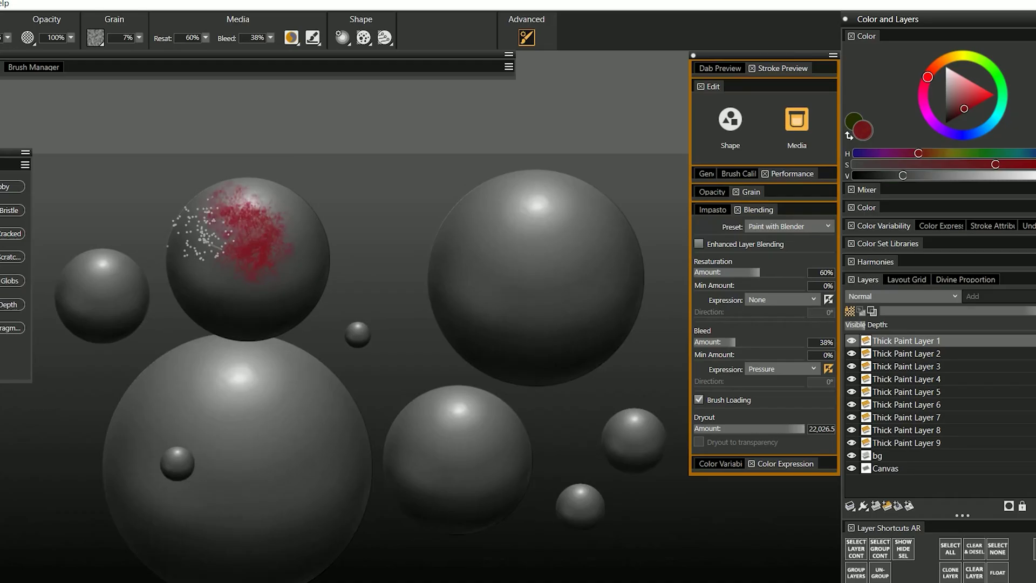
Paint the upper sphere on Thick Paint Layer 1 with red, blue and yellow globs, raising the layer's visible depth
{"action": "mouse_move", "coordinate": [199, 228]}
{"action": "left_mouse_down"}
{"action": "mouse_move", "coordinate": [192, 289]}
{"action": "mouse_move", "coordinate": [271, 295]}
{"action": "left_mouse_up"}
{"action": "left_click_drag", "start_coordinate": [912, 327], "coordinate": [938, 326]}
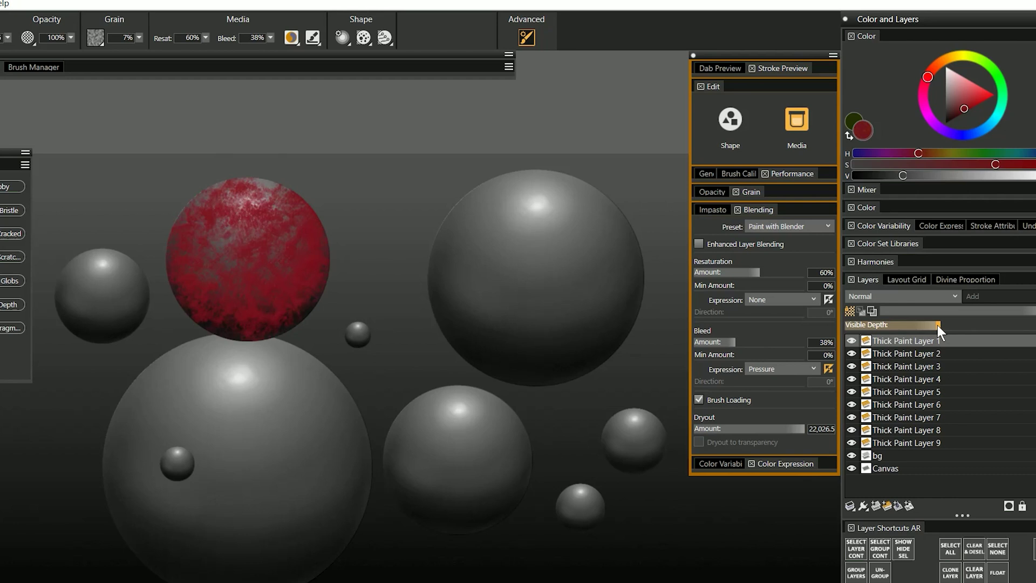
{"action": "left_click", "coordinate": [972, 133]}
{"action": "mouse_move", "coordinate": [251, 227]}
{"action": "left_mouse_down"}
{"action": "mouse_move", "coordinate": [195, 240]}
{"action": "mouse_move", "coordinate": [261, 283]}
{"action": "left_mouse_up"}
{"action": "left_click", "coordinate": [957, 55]}
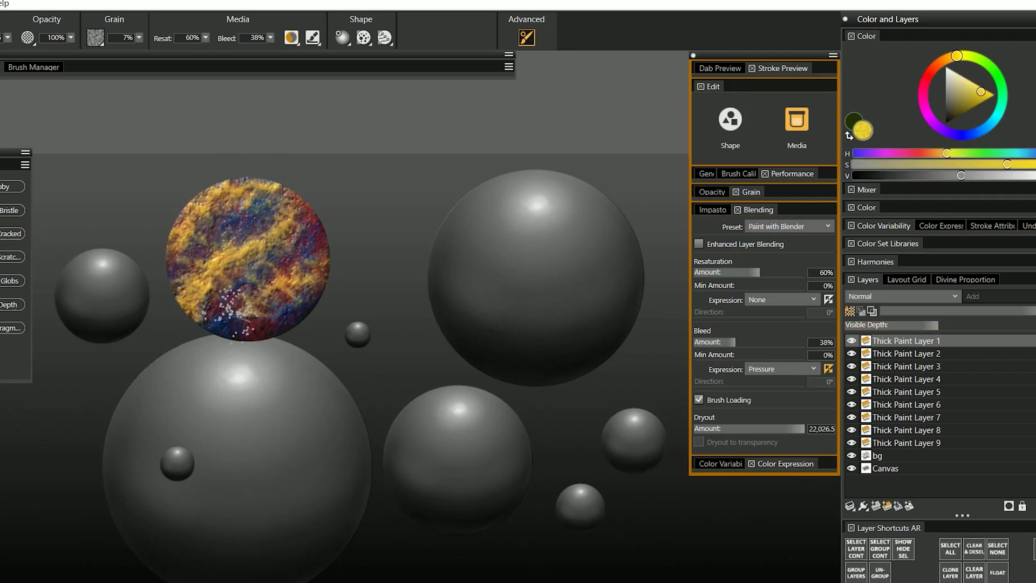
Set the Impasto type to Color and Depth, and lower and raise the visible depth of Thick Paint Layer 1 to compare the relief
{"action": "left_click", "coordinate": [725, 209]}
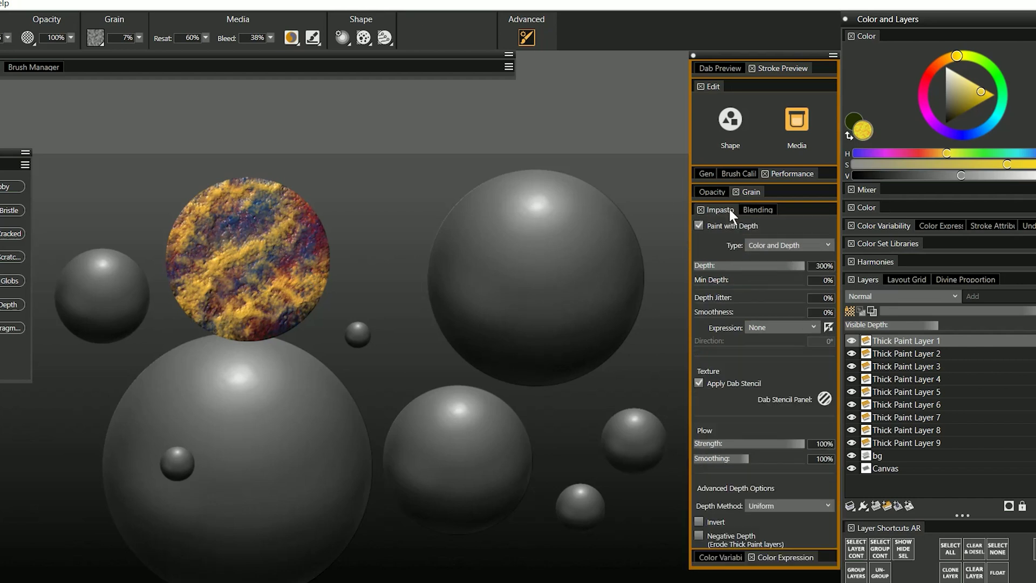
{"action": "left_click", "coordinate": [785, 245]}
{"action": "left_click", "coordinate": [782, 269]}
{"action": "left_click", "coordinate": [855, 324]}
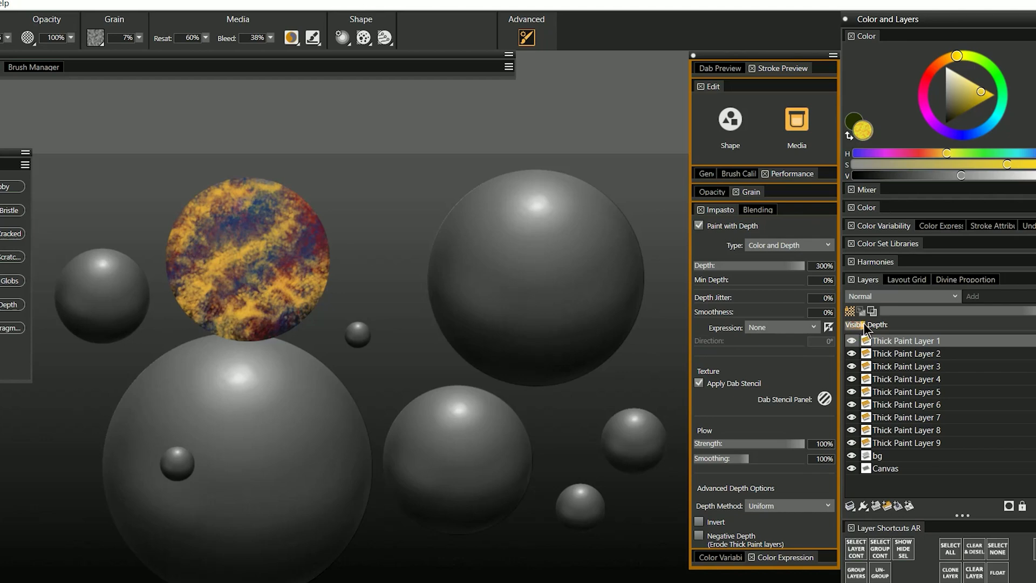
{"action": "left_click_drag", "start_coordinate": [863, 326], "coordinate": [905, 326]}
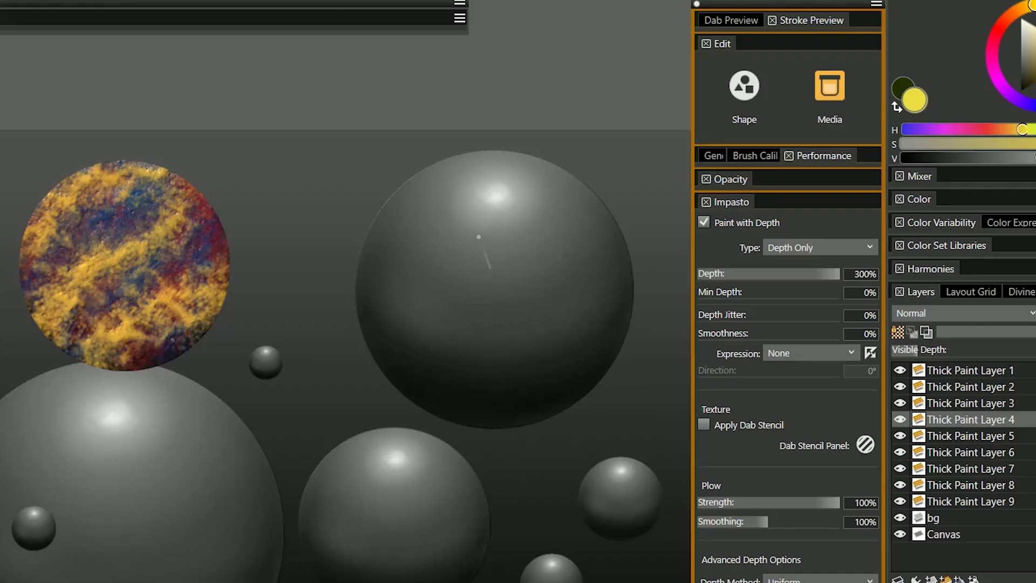
Try fur strokes across the large upper-right sphere on Thick Paint Layer 4 with the depth-only TPC Fur Texture brush
{"action": "mouse_move", "coordinate": [470, 235]}
{"action": "left_mouse_down"}
{"action": "mouse_move", "coordinate": [534, 232]}
{"action": "mouse_move", "coordinate": [449, 238]}
{"action": "mouse_move", "coordinate": [541, 232]}
{"action": "mouse_move", "coordinate": [439, 239]}
{"action": "mouse_move", "coordinate": [538, 243]}
{"action": "mouse_move", "coordinate": [452, 250]}
{"action": "mouse_move", "coordinate": [528, 255]}
{"action": "mouse_move", "coordinate": [496, 256]}
{"action": "mouse_move", "coordinate": [525, 251]}
{"action": "mouse_move", "coordinate": [464, 324]}
{"action": "mouse_move", "coordinate": [500, 327]}
{"action": "mouse_move", "coordinate": [542, 304]}
{"action": "mouse_move", "coordinate": [594, 312]}
{"action": "left_mouse_up"}
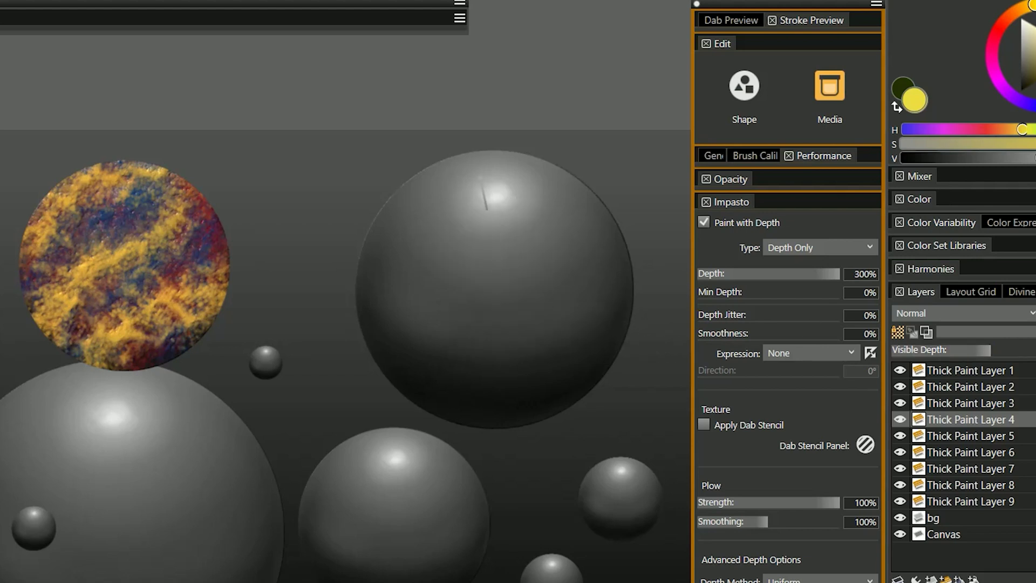
{"action": "mouse_move", "coordinate": [484, 200]}
{"action": "left_mouse_down"}
{"action": "mouse_move", "coordinate": [572, 184]}
{"action": "mouse_move", "coordinate": [389, 216]}
{"action": "mouse_move", "coordinate": [626, 232]}
{"action": "mouse_move", "coordinate": [556, 278]}
{"action": "mouse_move", "coordinate": [421, 286]}
{"action": "mouse_move", "coordinate": [411, 334]}
{"action": "mouse_move", "coordinate": [432, 386]}
{"action": "mouse_move", "coordinate": [480, 321]}
{"action": "mouse_move", "coordinate": [545, 386]}
{"action": "mouse_move", "coordinate": [621, 297]}
{"action": "mouse_move", "coordinate": [421, 283]}
{"action": "mouse_move", "coordinate": [358, 299]}
{"action": "mouse_move", "coordinate": [394, 347]}
{"action": "mouse_move", "coordinate": [486, 410]}
{"action": "mouse_move", "coordinate": [590, 372]}
{"action": "mouse_move", "coordinate": [623, 312]}
{"action": "left_mouse_up"}
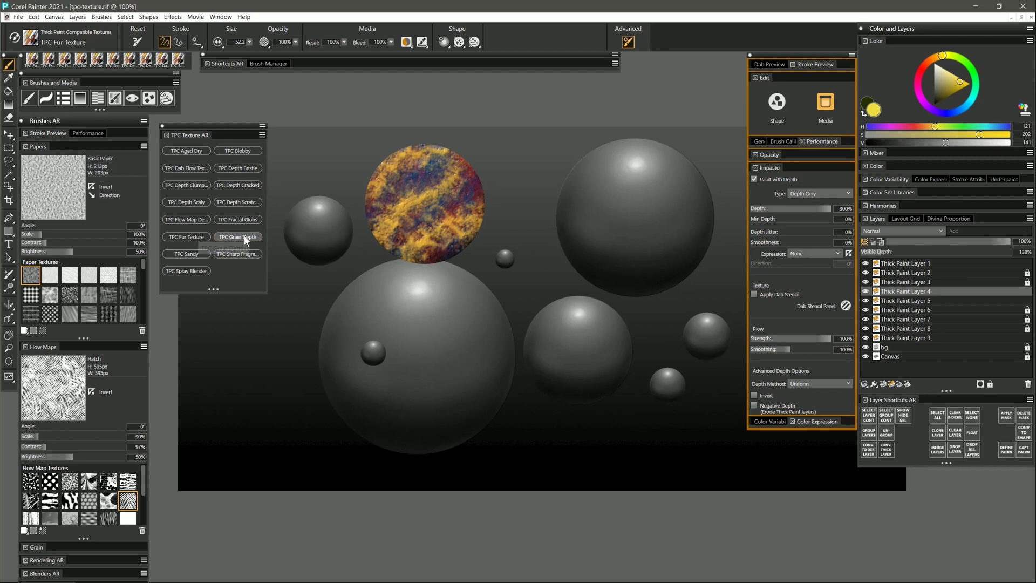
Load the Small Dots and then the Simulated Woodgrain paper texture for the TPC Grain Depth brush
{"action": "left_click", "coordinate": [244, 238]}
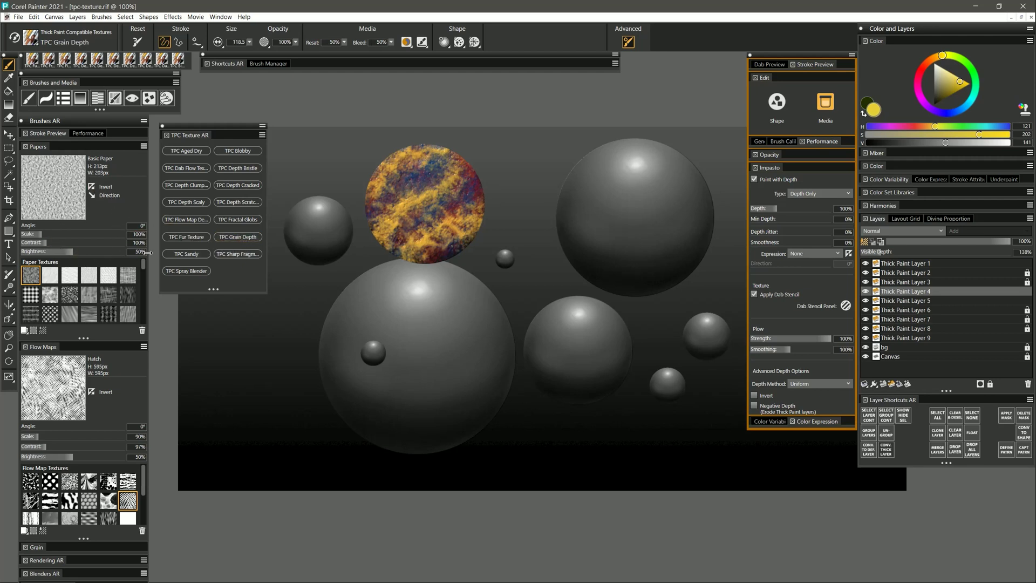
{"action": "left_click", "coordinate": [31, 295]}
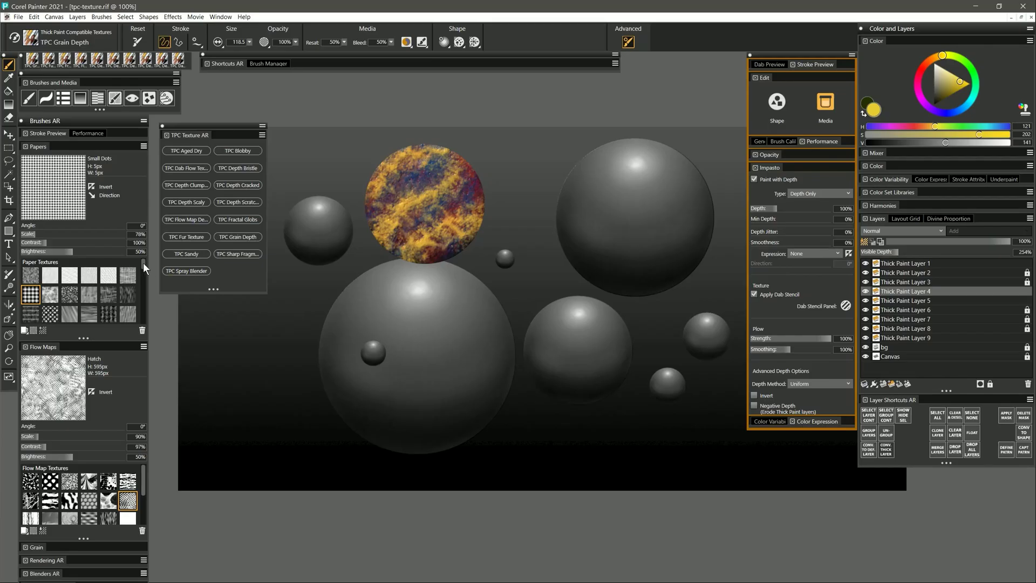
{"action": "left_click_drag", "start_coordinate": [144, 264], "coordinate": [144, 269]}
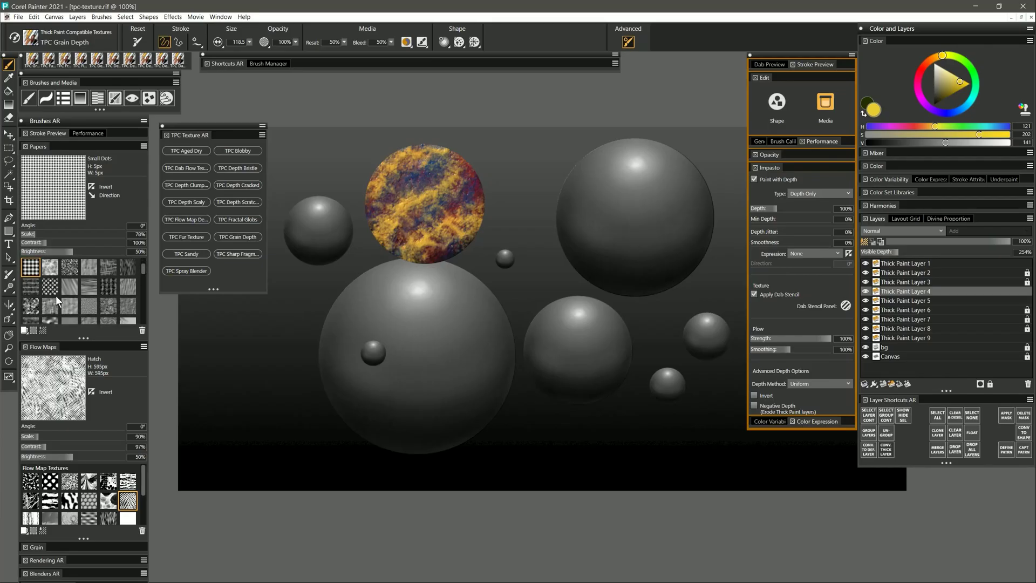
{"action": "left_click", "coordinate": [32, 310]}
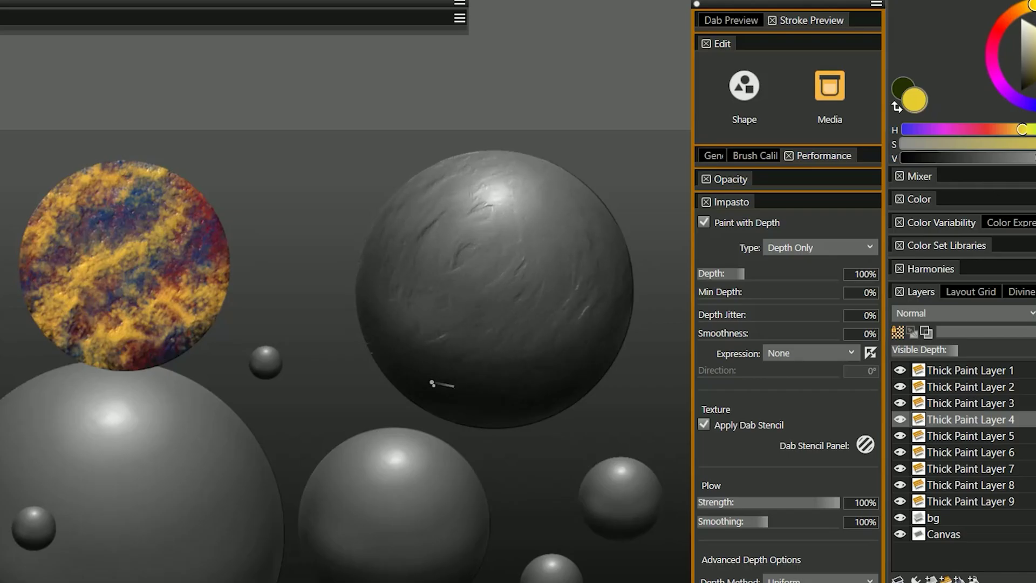
Build up and rework Simulated Woodgrain relief across the large upper-right sphere on Thick Paint Layer 4 with repeated strokes
{"action": "mouse_move", "coordinate": [585, 305]}
{"action": "left_mouse_down"}
{"action": "mouse_move", "coordinate": [510, 276]}
{"action": "mouse_move", "coordinate": [457, 297]}
{"action": "mouse_move", "coordinate": [437, 218]}
{"action": "left_mouse_up"}
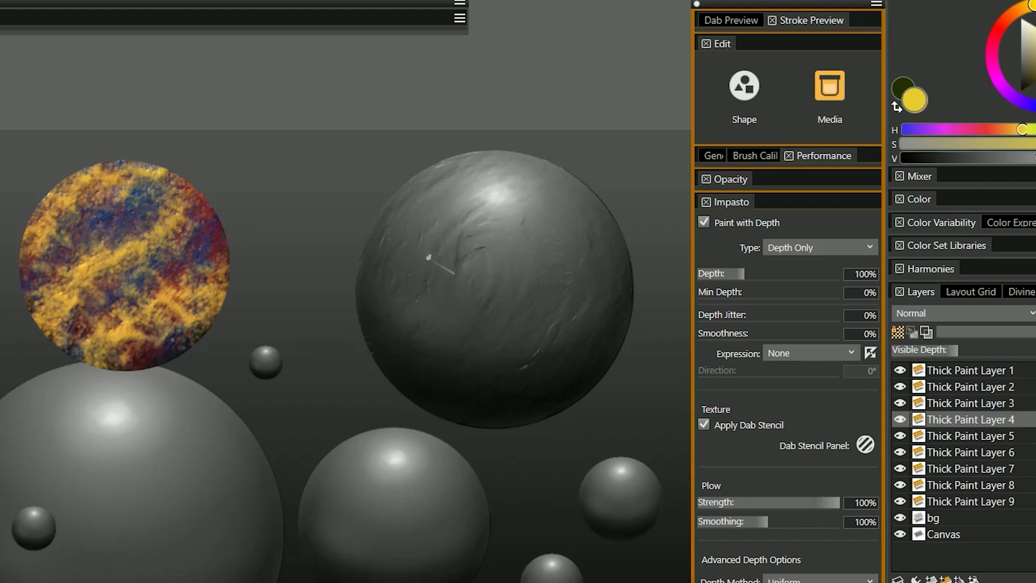
{"action": "mouse_move", "coordinate": [428, 258]}
{"action": "left_mouse_down"}
{"action": "mouse_move", "coordinate": [426, 311]}
{"action": "mouse_move", "coordinate": [433, 234]}
{"action": "mouse_move", "coordinate": [427, 295]}
{"action": "mouse_move", "coordinate": [426, 249]}
{"action": "mouse_move", "coordinate": [401, 267]}
{"action": "mouse_move", "coordinate": [421, 302]}
{"action": "left_mouse_up"}
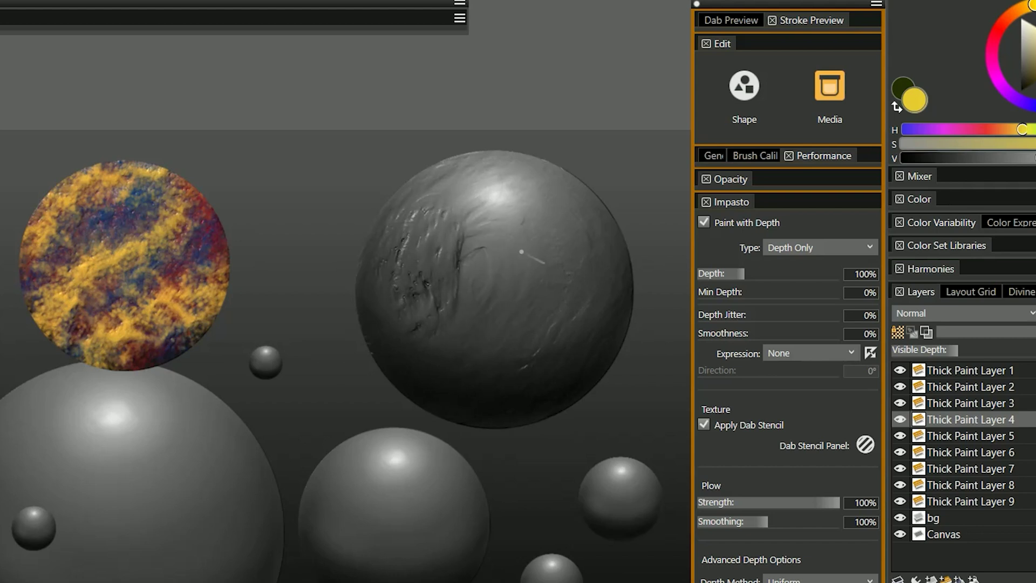
{"action": "mouse_move", "coordinate": [467, 247]}
{"action": "left_mouse_down"}
{"action": "mouse_move", "coordinate": [457, 269]}
{"action": "mouse_move", "coordinate": [474, 266]}
{"action": "mouse_move", "coordinate": [471, 223]}
{"action": "mouse_move", "coordinate": [434, 223]}
{"action": "mouse_move", "coordinate": [404, 242]}
{"action": "mouse_move", "coordinate": [394, 305]}
{"action": "mouse_move", "coordinate": [433, 297]}
{"action": "mouse_move", "coordinate": [416, 294]}
{"action": "mouse_move", "coordinate": [404, 310]}
{"action": "mouse_move", "coordinate": [443, 325]}
{"action": "mouse_move", "coordinate": [447, 283]}
{"action": "mouse_move", "coordinate": [403, 251]}
{"action": "mouse_move", "coordinate": [385, 282]}
{"action": "mouse_move", "coordinate": [380, 261]}
{"action": "mouse_move", "coordinate": [408, 344]}
{"action": "mouse_move", "coordinate": [461, 305]}
{"action": "mouse_move", "coordinate": [431, 257]}
{"action": "mouse_move", "coordinate": [424, 309]}
{"action": "mouse_move", "coordinate": [493, 341]}
{"action": "mouse_move", "coordinate": [460, 267]}
{"action": "mouse_move", "coordinate": [456, 343]}
{"action": "left_mouse_up"}
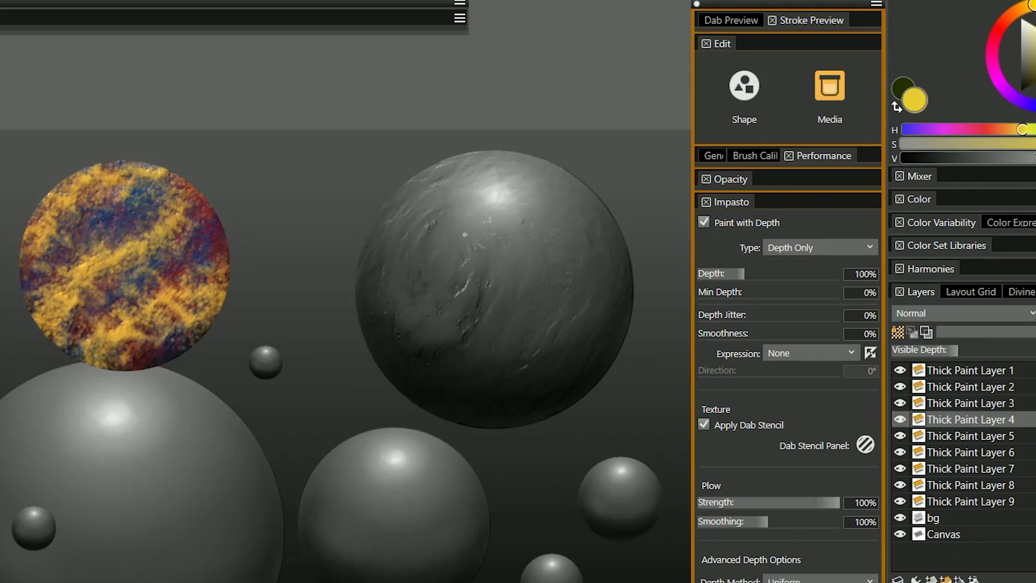
{"action": "left_click_drag", "start_coordinate": [466, 234], "coordinate": [450, 325]}
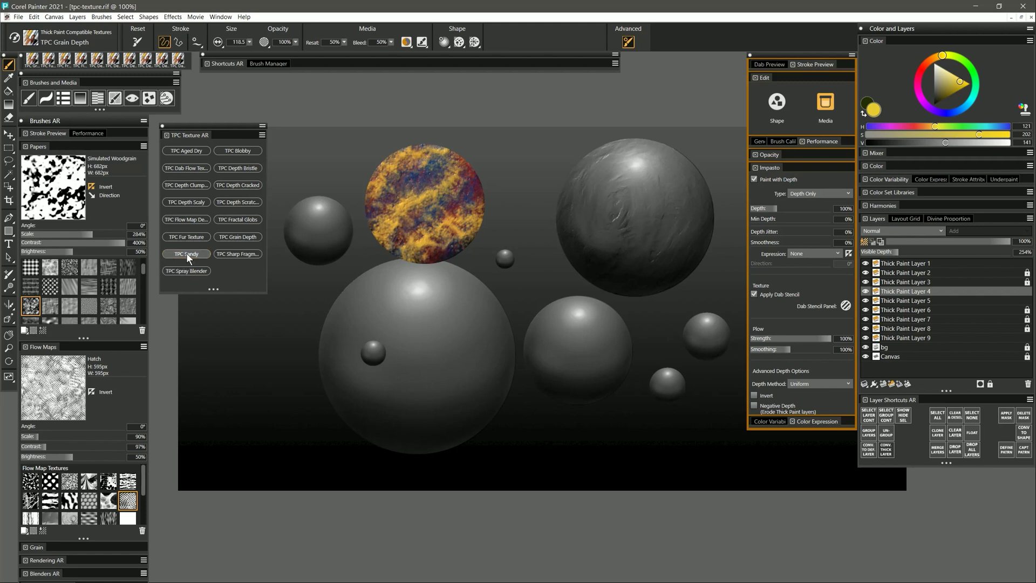
Texture the medium lower-right sphere on Thick Paint Layer 9 with TPC Sandy and set the layer's visible depth to 246%
{"action": "left_click", "coordinate": [187, 255]}
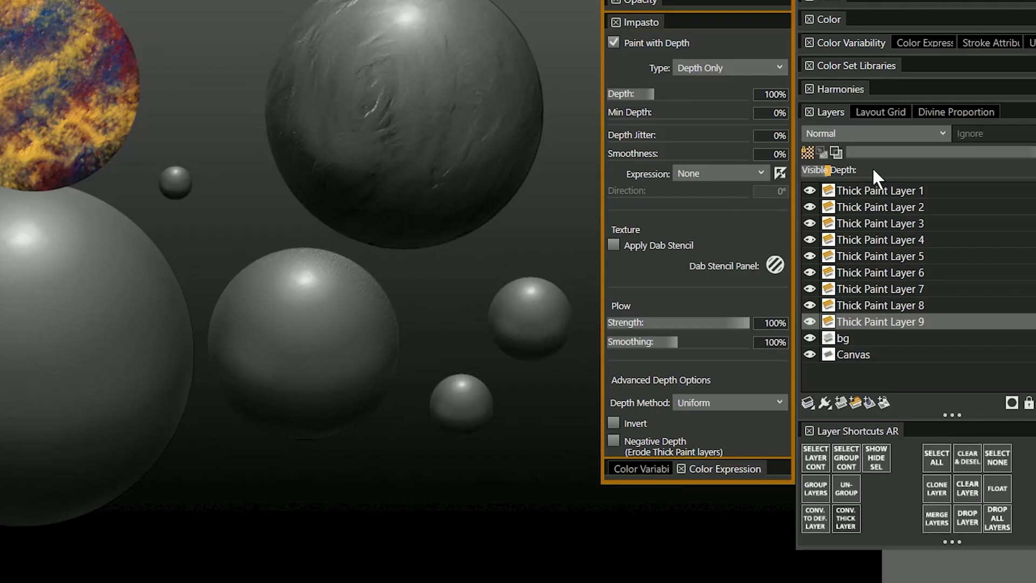
{"action": "left_click_drag", "start_coordinate": [903, 252], "coordinate": [926, 252]}
{"action": "left_click_drag", "start_coordinate": [918, 169], "coordinate": [942, 171]}
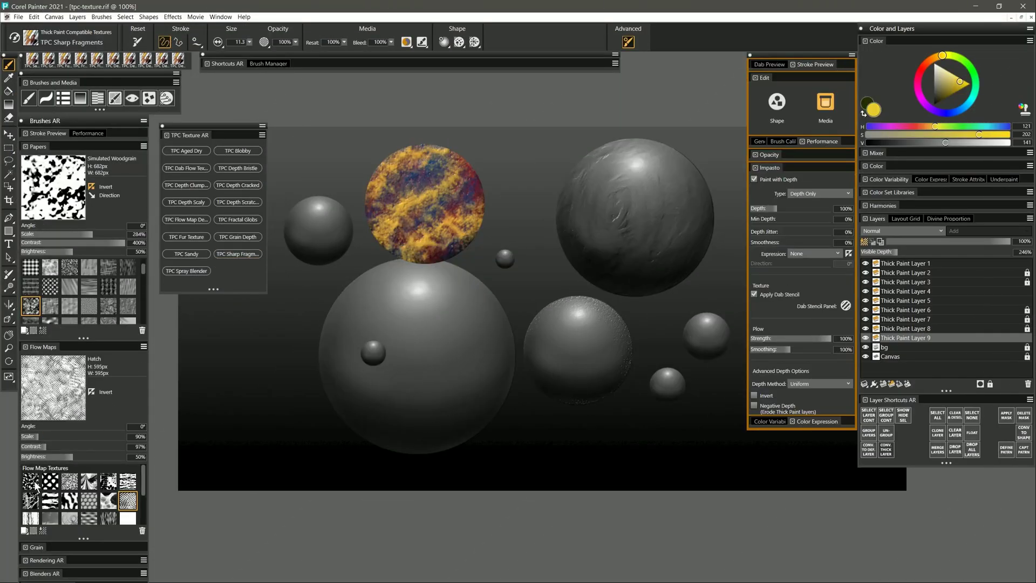
Paint yellow Clouds flow map fragments on the largest sphere with TPC Sharp Fragments, setting Thick Paint Layer 5's visible depth to 488%
{"action": "left_click", "coordinate": [30, 482]}
{"action": "mouse_move", "coordinate": [410, 270]}
{"action": "left_mouse_down"}
{"action": "mouse_move", "coordinate": [343, 340]}
{"action": "mouse_move", "coordinate": [426, 293]}
{"action": "mouse_move", "coordinate": [372, 348]}
{"action": "mouse_move", "coordinate": [454, 305]}
{"action": "mouse_move", "coordinate": [516, 336]}
{"action": "left_mouse_up"}
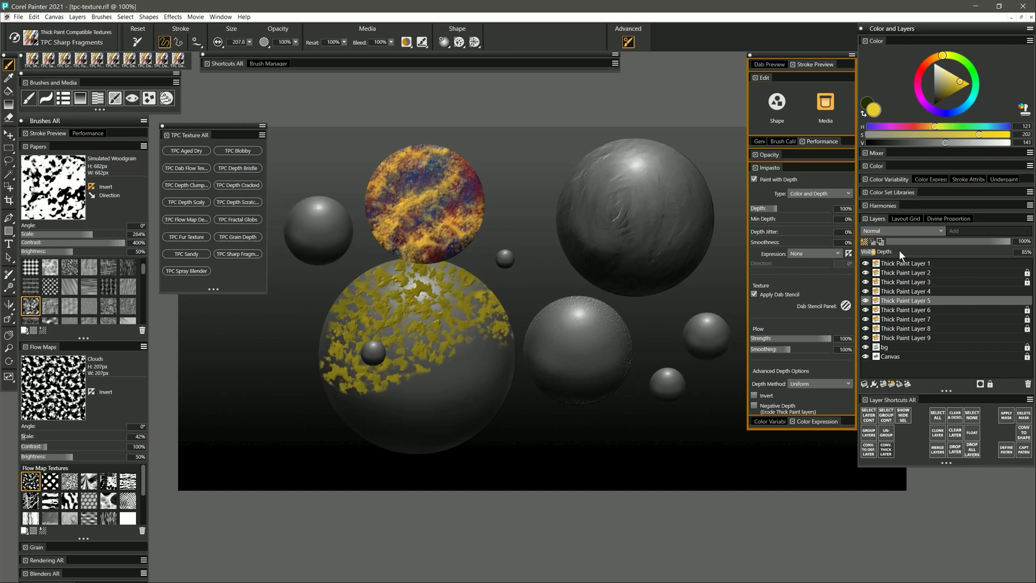
{"action": "left_click_drag", "start_coordinate": [906, 251], "coordinate": [933, 252]}
{"action": "left_click_drag", "start_coordinate": [474, 325], "coordinate": [418, 373]}
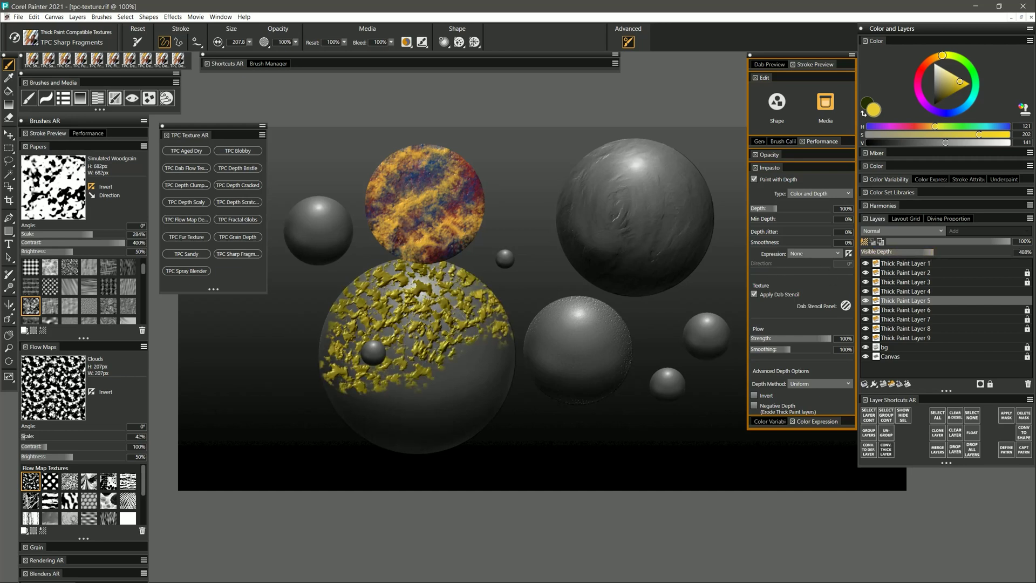
Brush further yellow fragments over the upper, middle and right areas of the largest sphere
{"action": "left_click_drag", "start_coordinate": [456, 302], "coordinate": [427, 337]}
{"action": "left_click_drag", "start_coordinate": [440, 283], "coordinate": [372, 325]}
{"action": "left_click_drag", "start_coordinate": [378, 274], "coordinate": [330, 330]}
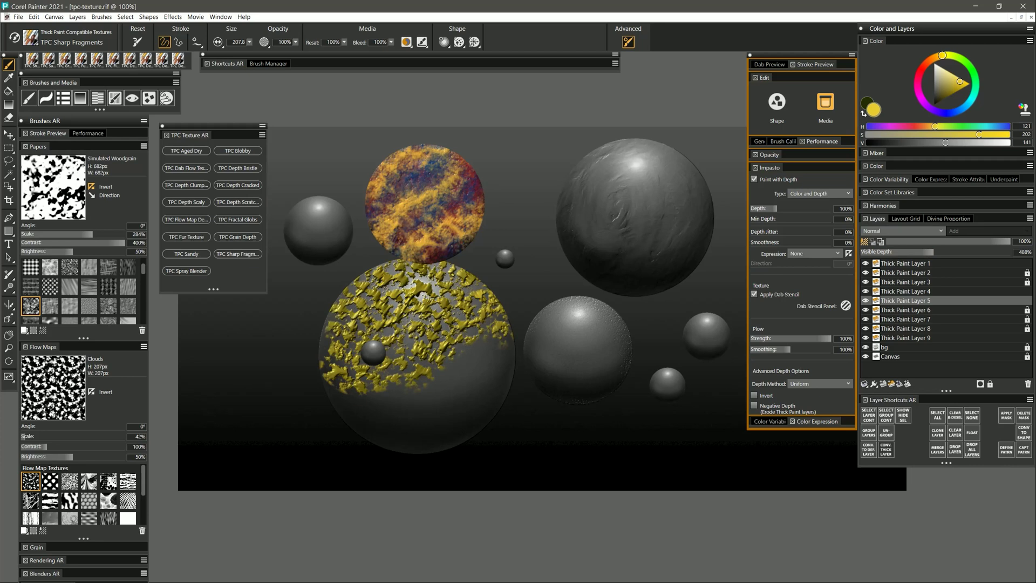
{"action": "left_click_drag", "start_coordinate": [435, 326], "coordinate": [401, 366]}
{"action": "left_click_drag", "start_coordinate": [496, 328], "coordinate": [442, 382]}
{"action": "mouse_move", "coordinate": [495, 348]}
{"action": "left_mouse_down"}
{"action": "mouse_move", "coordinate": [460, 407]}
{"action": "mouse_move", "coordinate": [396, 407]}
{"action": "mouse_move", "coordinate": [512, 396]}
{"action": "left_mouse_up"}
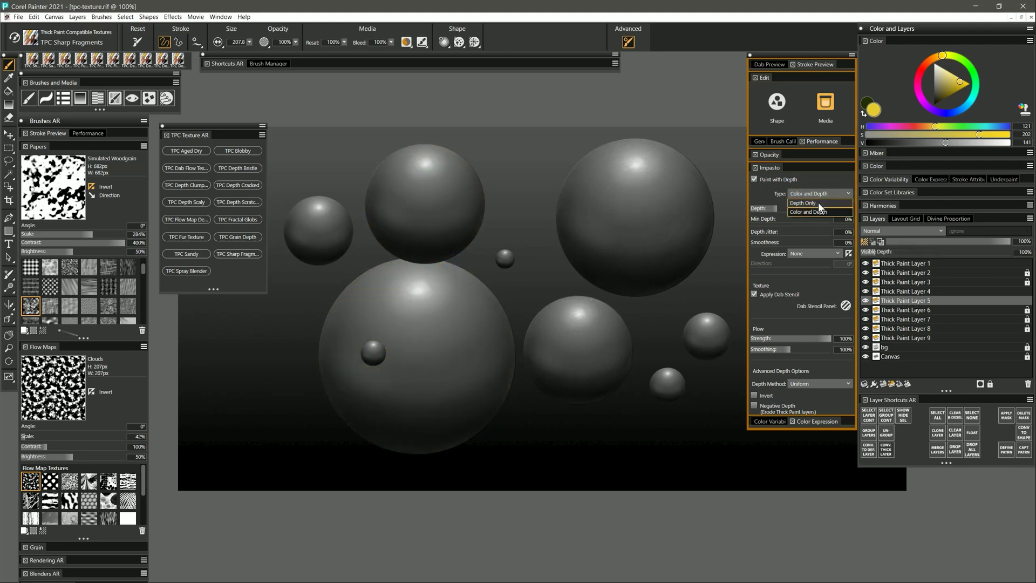
Set the Impasto type to Depth Only and paint colourless Clouds fragments over the largest sphere on Thick Paint Layer 5
{"action": "left_click", "coordinate": [818, 202]}
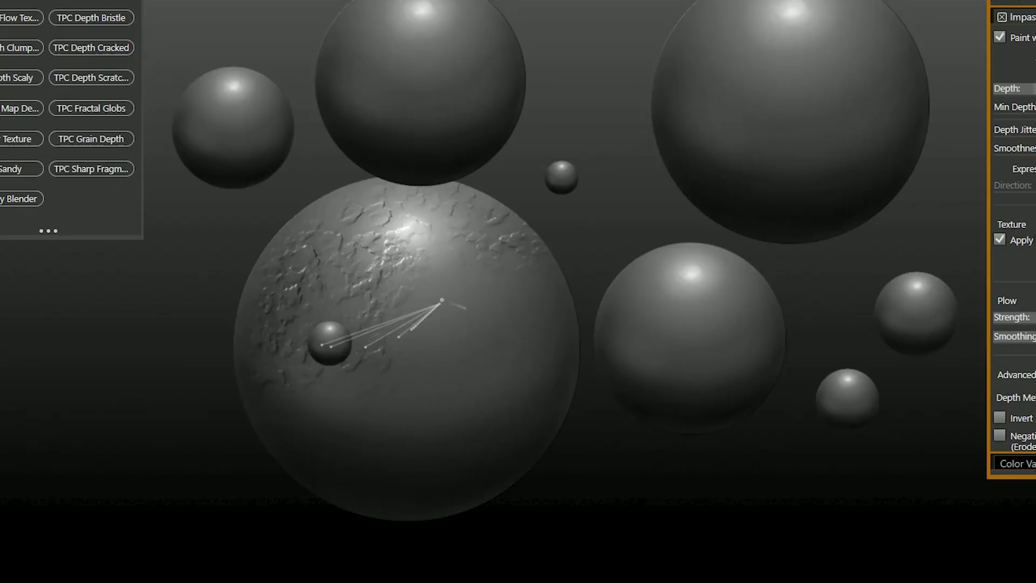
{"action": "mouse_move", "coordinate": [451, 390]}
{"action": "left_mouse_down"}
{"action": "mouse_move", "coordinate": [508, 325]}
{"action": "mouse_move", "coordinate": [494, 411]}
{"action": "mouse_move", "coordinate": [359, 474]}
{"action": "mouse_move", "coordinate": [547, 294]}
{"action": "mouse_move", "coordinate": [530, 255]}
{"action": "mouse_move", "coordinate": [408, 326]}
{"action": "left_mouse_up"}
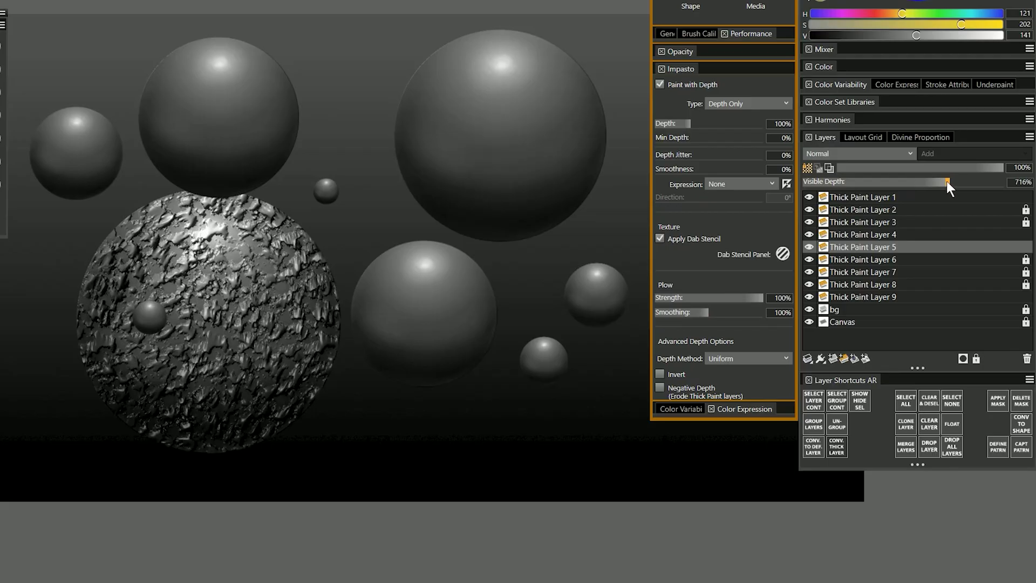
Build up rough bark-like fragment relief over the largest sphere with overlapping diagonal strokes
{"action": "mouse_move", "coordinate": [204, 235]}
{"action": "left_mouse_down"}
{"action": "mouse_move", "coordinate": [122, 339]}
{"action": "mouse_move", "coordinate": [136, 351]}
{"action": "left_mouse_up"}
{"action": "left_click_drag", "start_coordinate": [168, 211], "coordinate": [97, 323]}
{"action": "left_click_drag", "start_coordinate": [223, 227], "coordinate": [134, 368]}
{"action": "mouse_move", "coordinate": [236, 232]}
{"action": "left_mouse_down"}
{"action": "mouse_move", "coordinate": [165, 377]}
{"action": "mouse_move", "coordinate": [216, 303]}
{"action": "mouse_move", "coordinate": [227, 367]}
{"action": "mouse_move", "coordinate": [259, 303]}
{"action": "mouse_move", "coordinate": [318, 286]}
{"action": "left_mouse_up"}
{"action": "mouse_move", "coordinate": [186, 203]}
{"action": "left_mouse_down"}
{"action": "mouse_move", "coordinate": [129, 264]}
{"action": "mouse_move", "coordinate": [152, 235]}
{"action": "left_mouse_up"}
{"action": "mouse_move", "coordinate": [216, 189]}
{"action": "left_mouse_down"}
{"action": "mouse_move", "coordinate": [166, 281]}
{"action": "mouse_move", "coordinate": [196, 244]}
{"action": "left_mouse_up"}
{"action": "left_click_drag", "start_coordinate": [246, 198], "coordinate": [198, 270]}
{"action": "mouse_move", "coordinate": [247, 149]}
{"action": "left_mouse_down"}
{"action": "mouse_move", "coordinate": [237, 249]}
{"action": "mouse_move", "coordinate": [270, 215]}
{"action": "mouse_move", "coordinate": [302, 346]}
{"action": "mouse_move", "coordinate": [221, 377]}
{"action": "mouse_move", "coordinate": [194, 302]}
{"action": "mouse_move", "coordinate": [162, 372]}
{"action": "mouse_move", "coordinate": [129, 242]}
{"action": "mouse_move", "coordinate": [89, 310]}
{"action": "mouse_move", "coordinate": [157, 280]}
{"action": "mouse_move", "coordinate": [189, 243]}
{"action": "mouse_move", "coordinate": [221, 254]}
{"action": "mouse_move", "coordinate": [245, 216]}
{"action": "mouse_move", "coordinate": [261, 275]}
{"action": "mouse_move", "coordinate": [297, 219]}
{"action": "mouse_move", "coordinate": [326, 306]}
{"action": "left_mouse_up"}
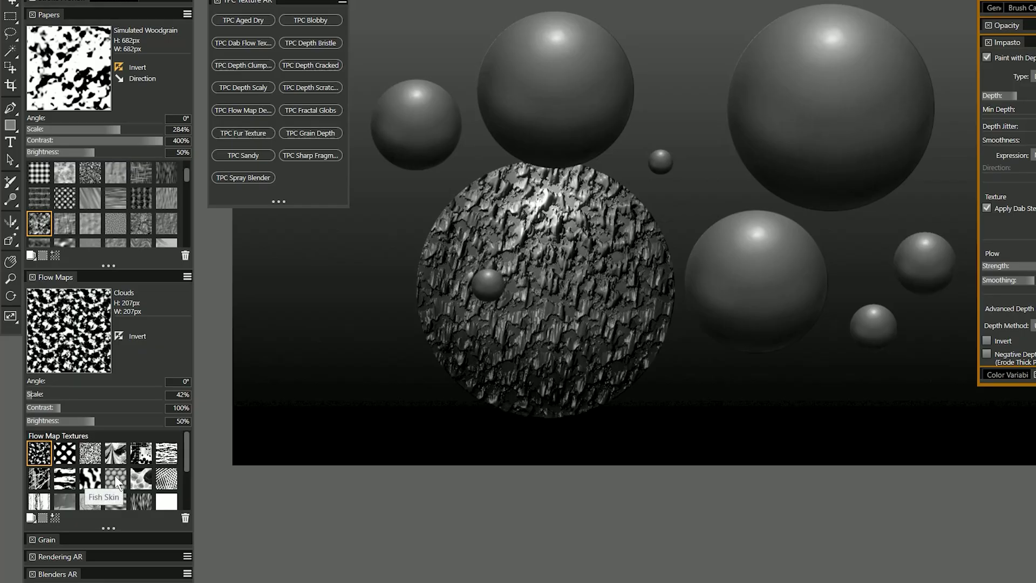
Paint the Fish Skin flow map over the largest and medium spheres, and at 77% scale over the upper sphere on Thick Paint Layer 1
{"action": "left_click", "coordinate": [115, 478]}
{"action": "mouse_move", "coordinate": [531, 218]}
{"action": "left_mouse_down"}
{"action": "mouse_move", "coordinate": [621, 194]}
{"action": "mouse_move", "coordinate": [604, 238]}
{"action": "mouse_move", "coordinate": [442, 243]}
{"action": "mouse_move", "coordinate": [647, 264]}
{"action": "mouse_move", "coordinate": [426, 294]}
{"action": "mouse_move", "coordinate": [615, 313]}
{"action": "mouse_move", "coordinate": [475, 357]}
{"action": "mouse_move", "coordinate": [652, 313]}
{"action": "mouse_move", "coordinate": [599, 367]}
{"action": "mouse_move", "coordinate": [561, 377]}
{"action": "mouse_move", "coordinate": [474, 361]}
{"action": "mouse_move", "coordinate": [432, 307]}
{"action": "mouse_move", "coordinate": [442, 232]}
{"action": "mouse_move", "coordinate": [523, 178]}
{"action": "mouse_move", "coordinate": [569, 221]}
{"action": "mouse_move", "coordinate": [637, 227]}
{"action": "mouse_move", "coordinate": [508, 173]}
{"action": "left_mouse_up"}
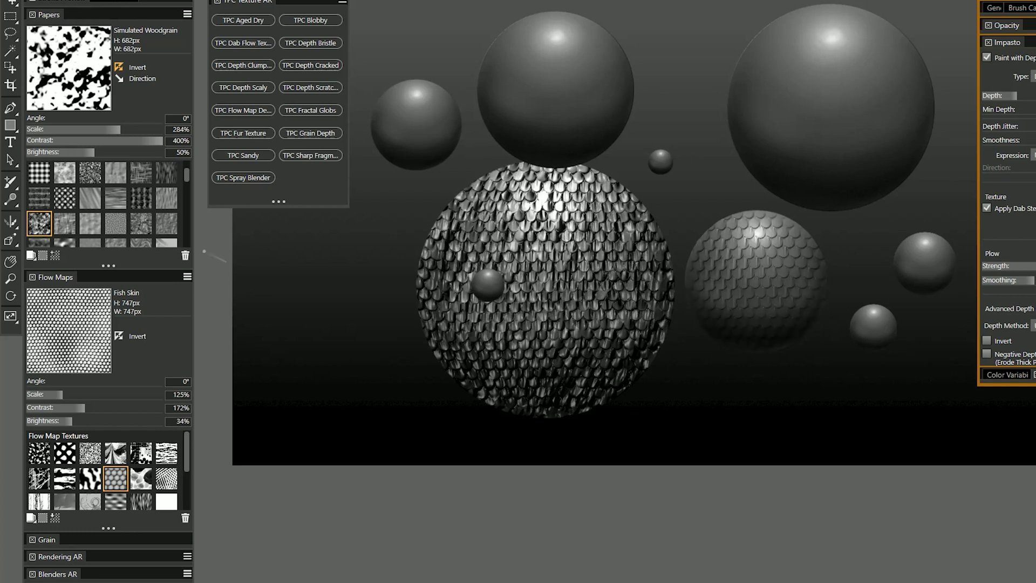
{"action": "left_click_drag", "start_coordinate": [47, 394], "coordinate": [44, 395]}
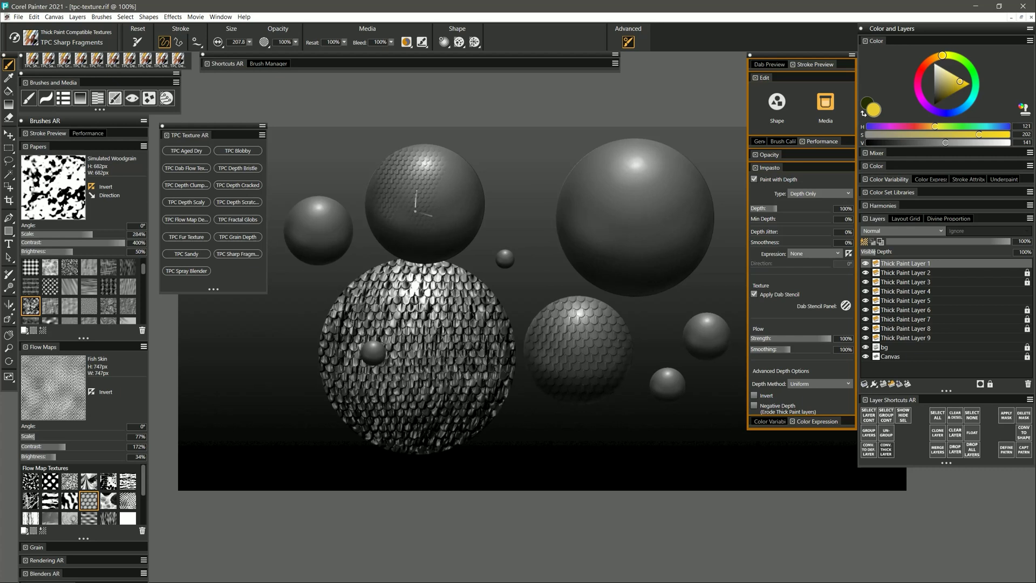
{"action": "left_click_drag", "start_coordinate": [440, 239], "coordinate": [486, 275]}
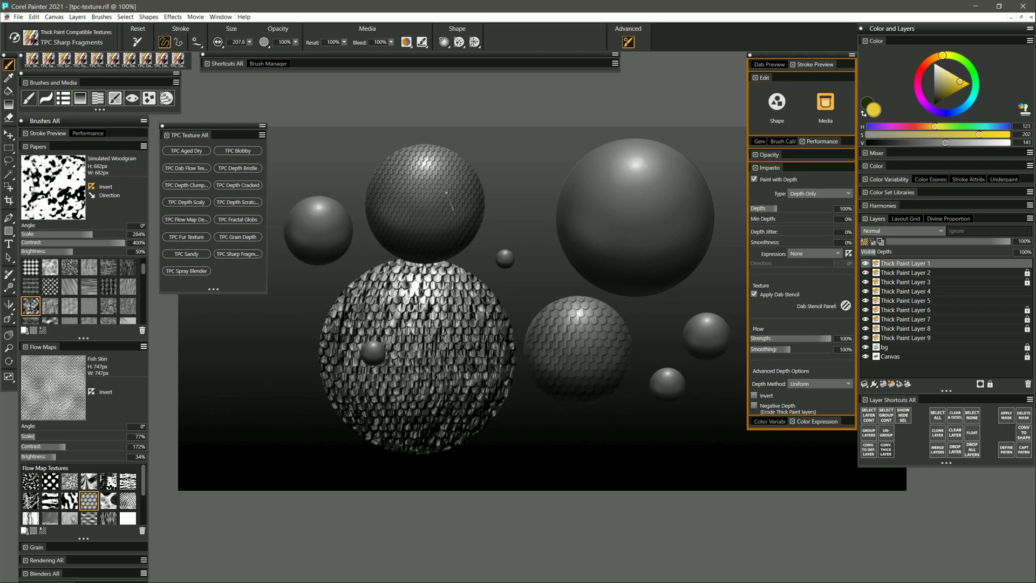
Select the Bulge AR brush from Blenders AR and convert Thick Paint Layer 1 to a default layer
{"action": "mouse_move", "coordinate": [234, 196]}
{"action": "left_mouse_down"}
{"action": "mouse_move", "coordinate": [234, 205]}
{"action": "mouse_move", "coordinate": [234, 186]}
{"action": "left_mouse_up"}
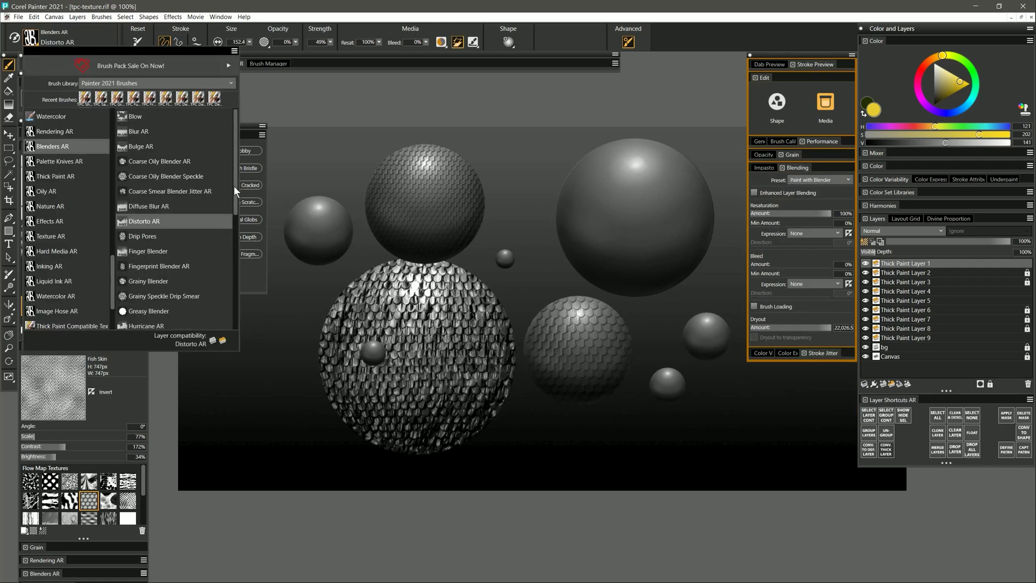
{"action": "left_click", "coordinate": [142, 146]}
{"action": "right_click", "coordinate": [896, 263]}
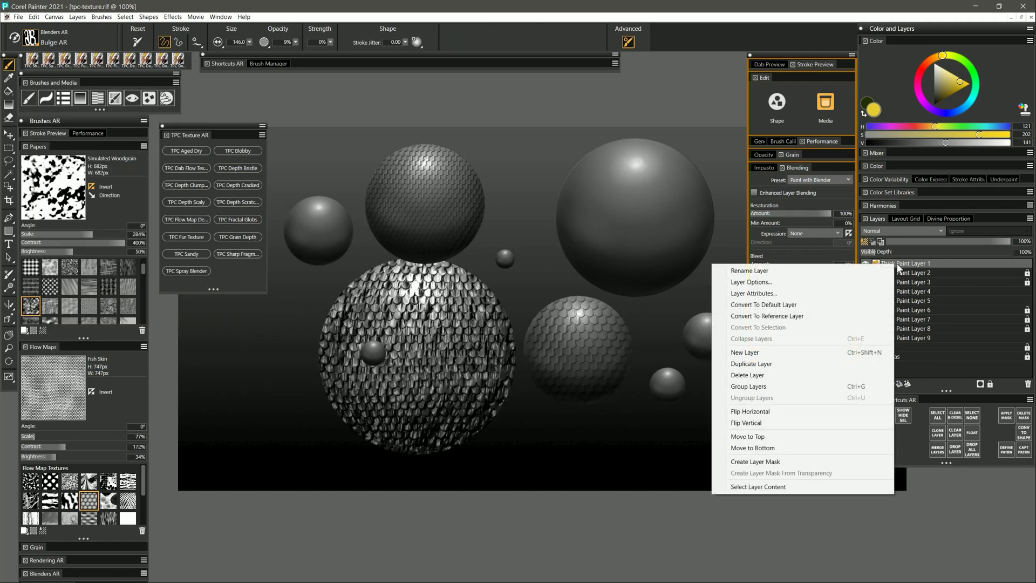
{"action": "left_click", "coordinate": [813, 306]}
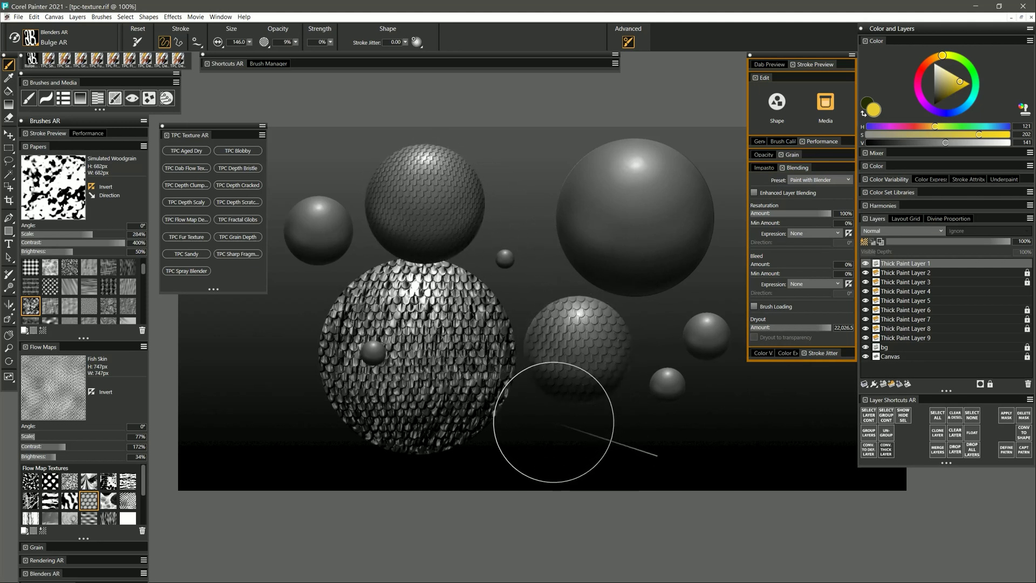
Convert the upper sphere's layer back to a Thick Paint layer and set its visible depth to 353%
{"action": "right_click", "coordinate": [897, 262]}
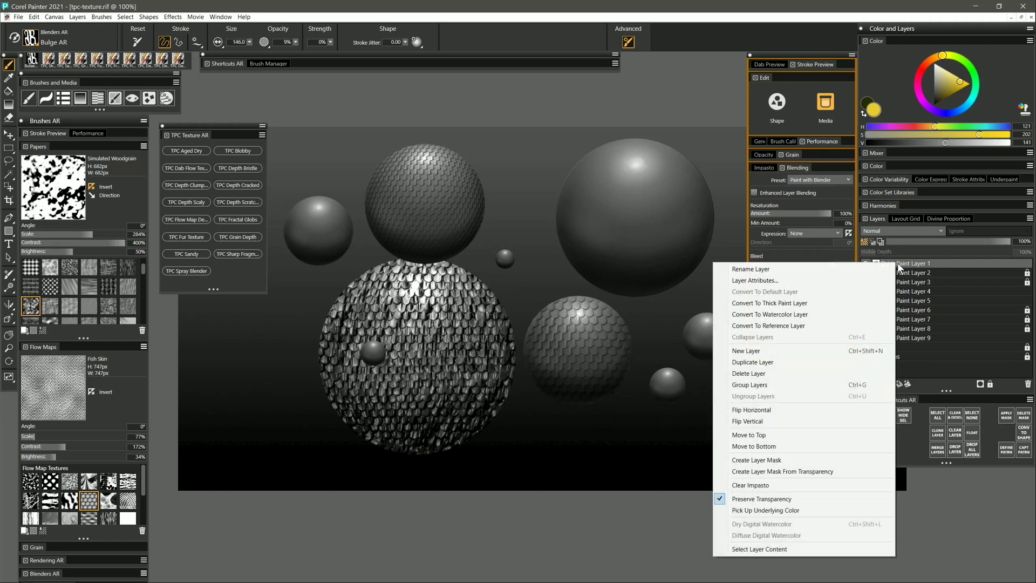
{"action": "left_click", "coordinate": [812, 304]}
{"action": "left_click_drag", "start_coordinate": [895, 250], "coordinate": [913, 252]}
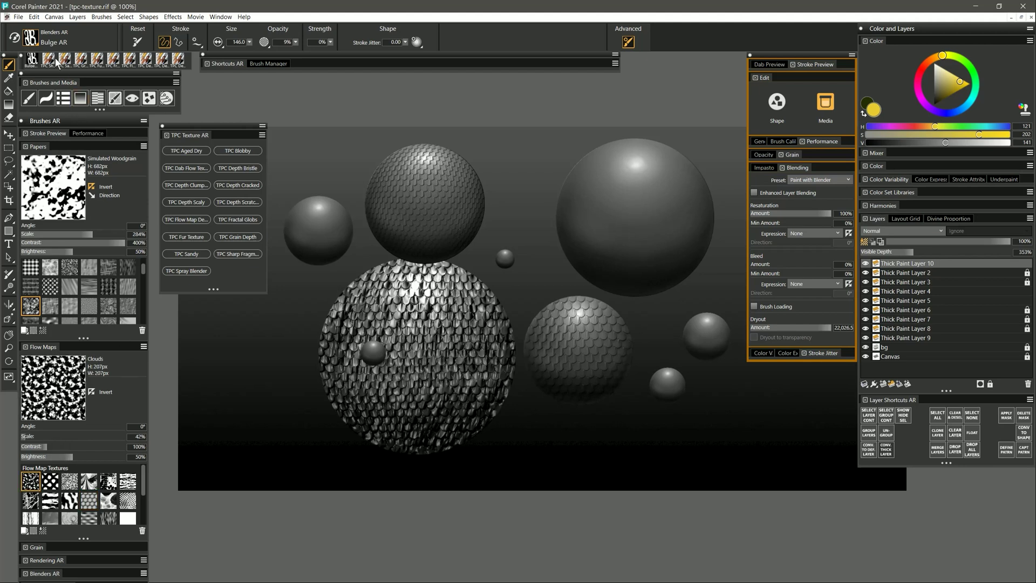
Cover the upper sphere with rough Clouds flow map relief using the TPC Sharp Fragments brush
{"action": "left_click", "coordinate": [49, 58]}
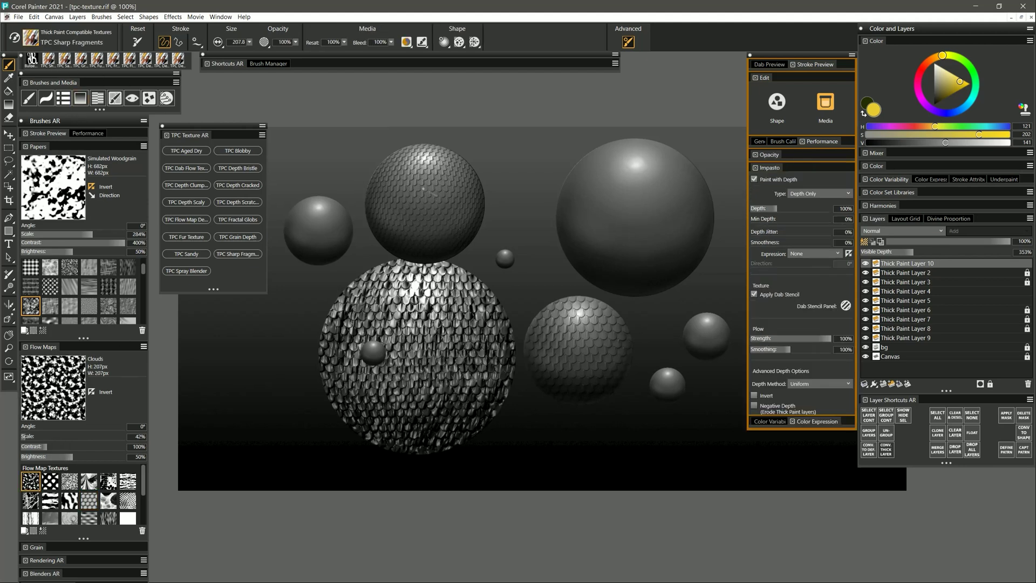
{"action": "mouse_move", "coordinate": [423, 183]}
{"action": "left_mouse_down"}
{"action": "mouse_move", "coordinate": [392, 189]}
{"action": "mouse_move", "coordinate": [440, 162]}
{"action": "mouse_move", "coordinate": [416, 222]}
{"action": "mouse_move", "coordinate": [483, 201]}
{"action": "left_mouse_up"}
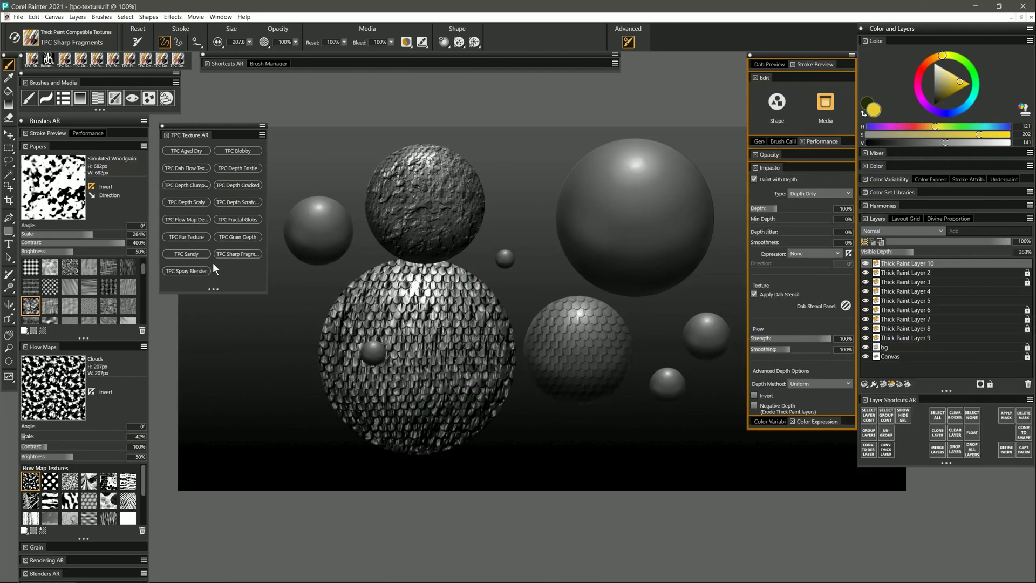
Soften the scale relief on the medium sphere and across the middle of the largest sphere with the TPC Spray Blender brush
{"action": "left_click", "coordinate": [188, 272]}
{"action": "mouse_move", "coordinate": [571, 327]}
{"action": "left_mouse_down"}
{"action": "mouse_move", "coordinate": [568, 350]}
{"action": "mouse_move", "coordinate": [550, 342]}
{"action": "mouse_move", "coordinate": [604, 349]}
{"action": "mouse_move", "coordinate": [556, 316]}
{"action": "mouse_move", "coordinate": [602, 348]}
{"action": "mouse_move", "coordinate": [678, 375]}
{"action": "mouse_move", "coordinate": [621, 267]}
{"action": "mouse_move", "coordinate": [556, 327]}
{"action": "mouse_move", "coordinate": [640, 324]}
{"action": "mouse_move", "coordinate": [655, 379]}
{"action": "mouse_move", "coordinate": [620, 382]}
{"action": "mouse_move", "coordinate": [576, 270]}
{"action": "mouse_move", "coordinate": [597, 249]}
{"action": "left_mouse_up"}
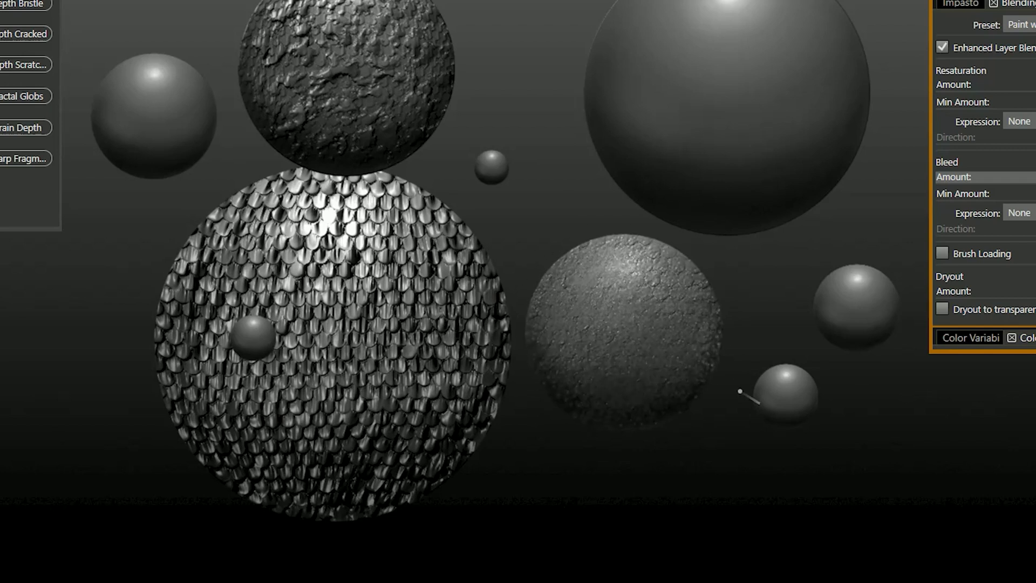
{"action": "mouse_move", "coordinate": [329, 346]}
{"action": "left_mouse_down"}
{"action": "mouse_move", "coordinate": [345, 259]}
{"action": "mouse_move", "coordinate": [328, 251]}
{"action": "mouse_move", "coordinate": [356, 210]}
{"action": "mouse_move", "coordinate": [270, 356]}
{"action": "mouse_move", "coordinate": [372, 389]}
{"action": "mouse_move", "coordinate": [428, 331]}
{"action": "left_mouse_up"}
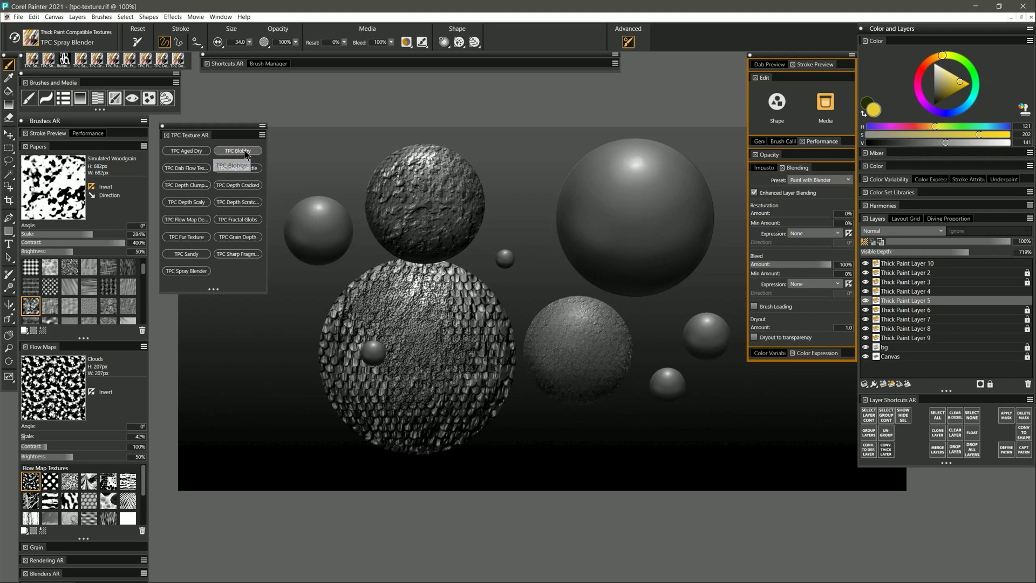
Paint the largest sphere's left half yellow and right half red in thick relief with the TPC Blobby brush
{"action": "left_click", "coordinate": [238, 151]}
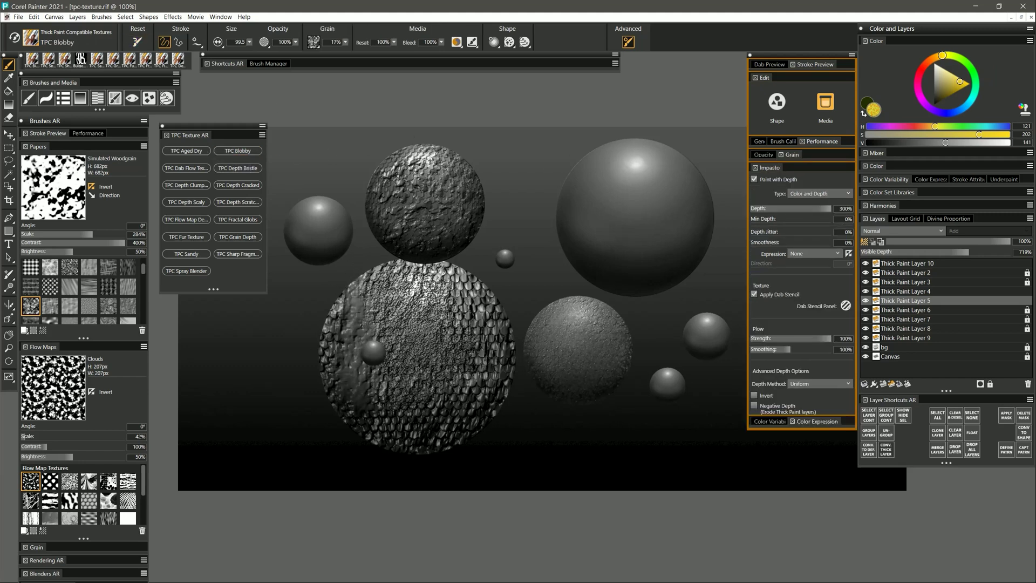
{"action": "mouse_move", "coordinate": [390, 281]}
{"action": "left_mouse_down"}
{"action": "mouse_move", "coordinate": [372, 421]}
{"action": "mouse_move", "coordinate": [413, 429]}
{"action": "left_mouse_up"}
{"action": "mouse_move", "coordinate": [332, 315]}
{"action": "left_mouse_down"}
{"action": "mouse_move", "coordinate": [434, 358]}
{"action": "mouse_move", "coordinate": [356, 366]}
{"action": "left_mouse_up"}
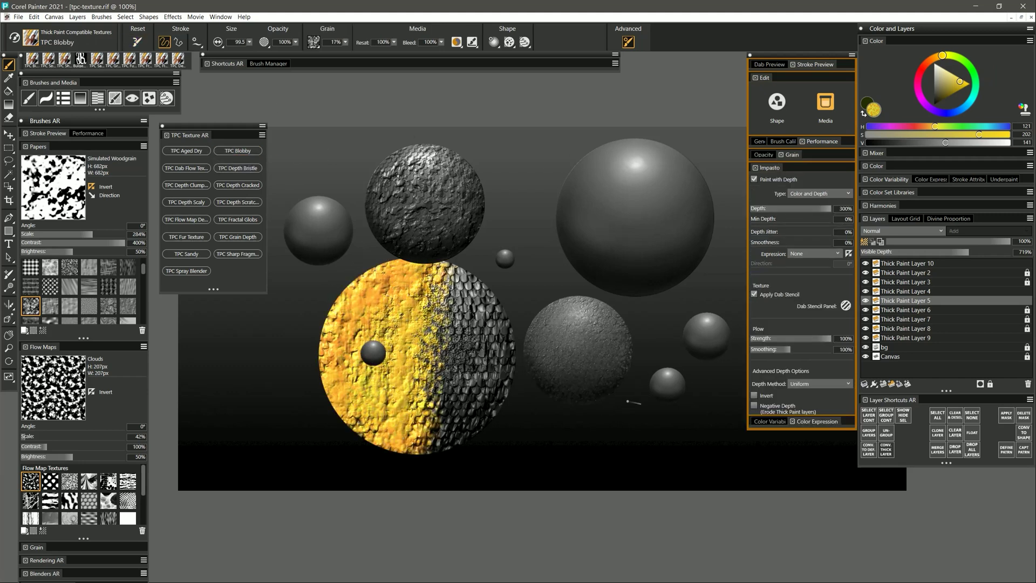
{"action": "left_click", "coordinate": [923, 67]}
{"action": "mouse_move", "coordinate": [486, 292]}
{"action": "left_mouse_down"}
{"action": "mouse_move", "coordinate": [493, 375]}
{"action": "mouse_move", "coordinate": [483, 263]}
{"action": "mouse_move", "coordinate": [449, 365]}
{"action": "mouse_move", "coordinate": [426, 303]}
{"action": "mouse_move", "coordinate": [408, 360]}
{"action": "left_mouse_up"}
Blend the yellow and red paint along their boundary on the largest sphere with the TPC Spray Blender brush
{"action": "left_click", "coordinate": [186, 270]}
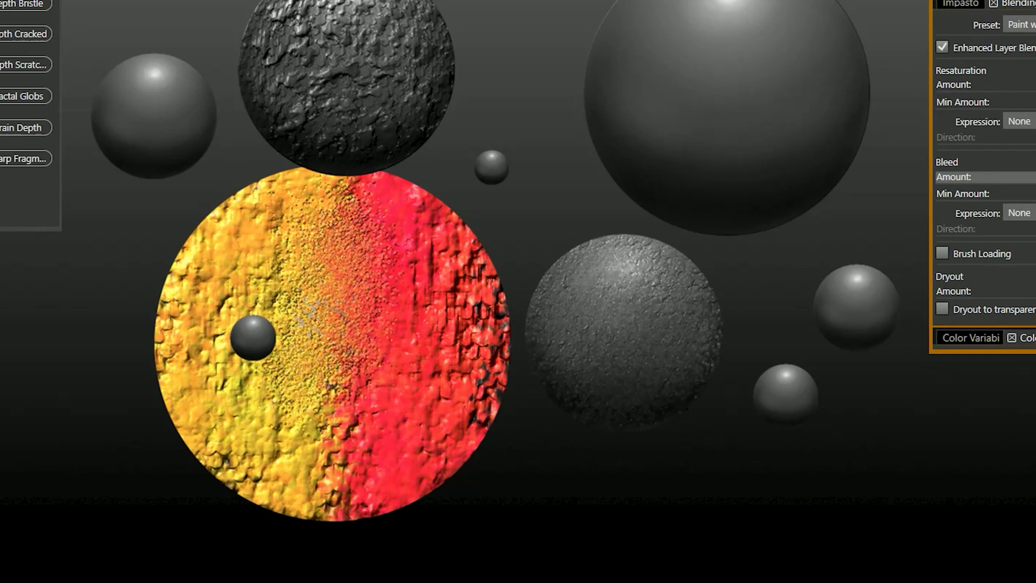
{"action": "mouse_move", "coordinate": [321, 313]}
{"action": "left_mouse_down"}
{"action": "mouse_move", "coordinate": [408, 348]}
{"action": "mouse_move", "coordinate": [335, 420]}
{"action": "mouse_move", "coordinate": [329, 380]}
{"action": "mouse_move", "coordinate": [345, 459]}
{"action": "mouse_move", "coordinate": [308, 483]}
{"action": "mouse_move", "coordinate": [319, 439]}
{"action": "mouse_move", "coordinate": [367, 483]}
{"action": "mouse_move", "coordinate": [378, 445]}
{"action": "mouse_move", "coordinate": [291, 442]}
{"action": "mouse_move", "coordinate": [400, 416]}
{"action": "mouse_move", "coordinate": [350, 404]}
{"action": "mouse_move", "coordinate": [356, 321]}
{"action": "mouse_move", "coordinate": [343, 337]}
{"action": "mouse_move", "coordinate": [356, 294]}
{"action": "mouse_move", "coordinate": [337, 265]}
{"action": "mouse_move", "coordinate": [350, 229]}
{"action": "mouse_move", "coordinate": [329, 199]}
{"action": "mouse_move", "coordinate": [364, 184]}
{"action": "mouse_move", "coordinate": [332, 168]}
{"action": "mouse_move", "coordinate": [308, 288]}
{"action": "mouse_move", "coordinate": [335, 332]}
{"action": "mouse_move", "coordinate": [364, 334]}
{"action": "mouse_move", "coordinate": [309, 262]}
{"action": "left_mouse_up"}
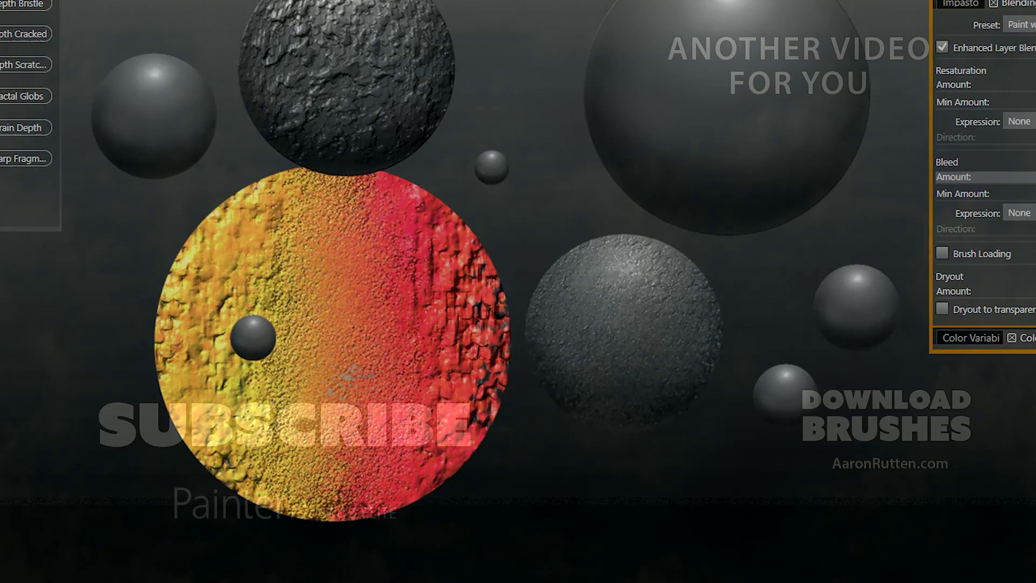